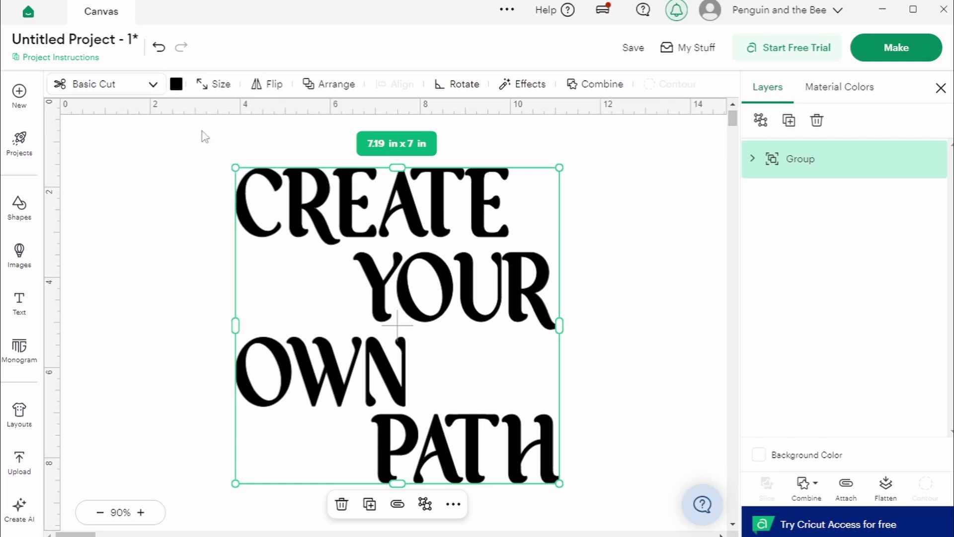
# Change the lettering group's operation to Print Then Cut
pyautogui.click(176, 83)
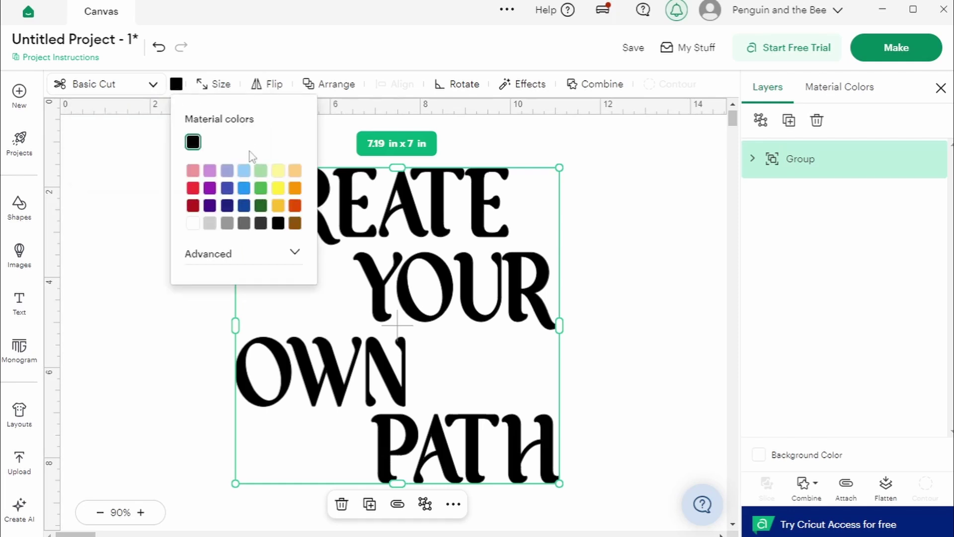
pyautogui.click(150, 90)
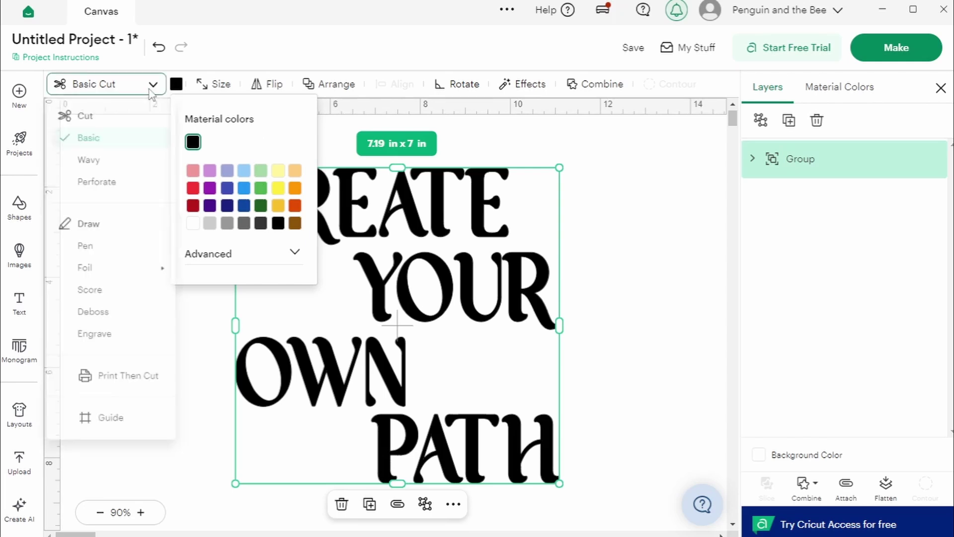
pyautogui.click(132, 404)
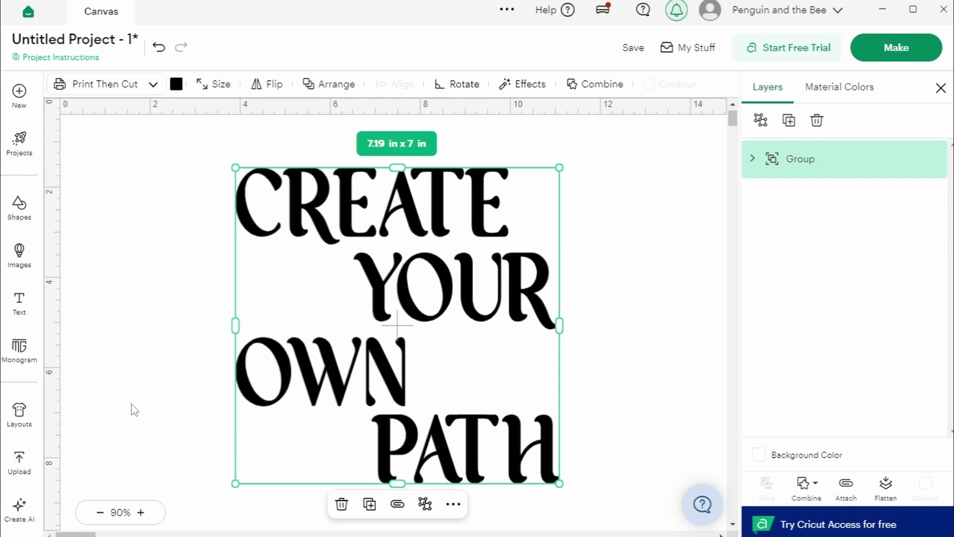
# Switch the lettering's print type to Pattern to look over the available pattern fills, without choosing one
pyautogui.click(178, 87)
pyautogui.click(214, 144)
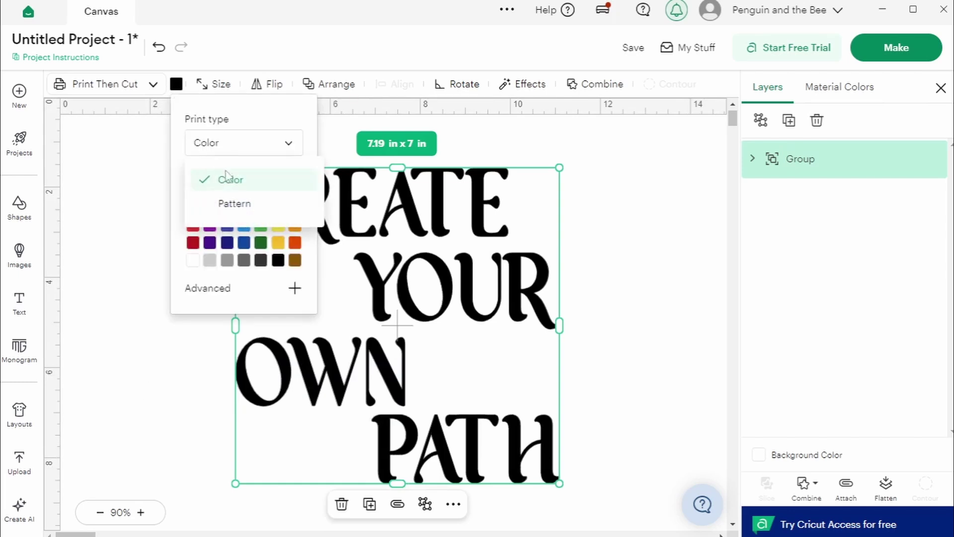
pyautogui.click(240, 205)
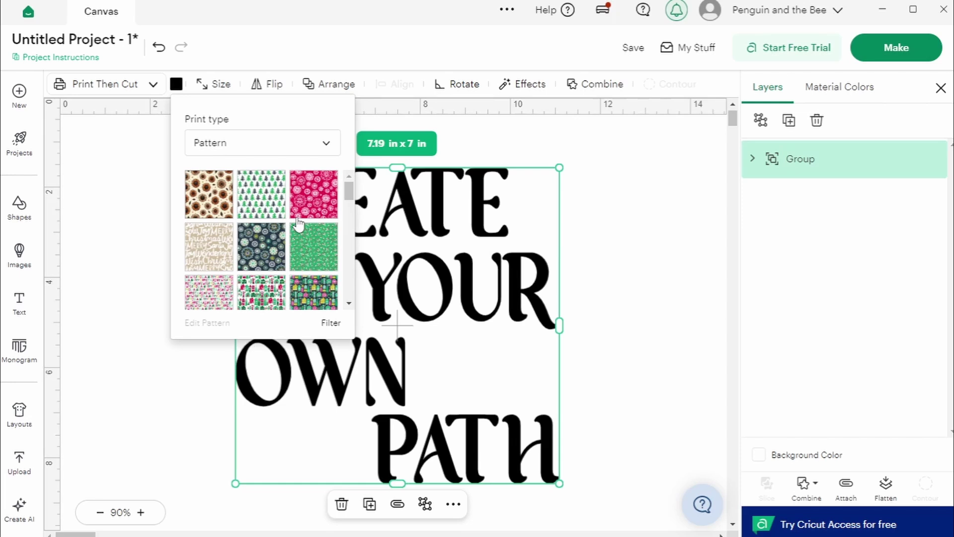
pyautogui.click(143, 289)
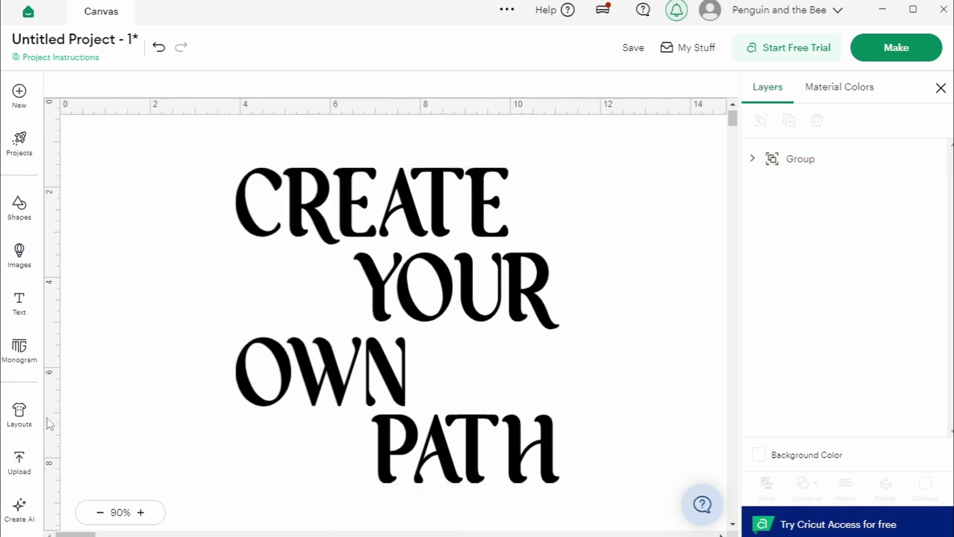
# Upload the orange 01 Daisies image file as a pattern fill and return to the canvas
pyautogui.click(29, 462)
pyautogui.click(310, 175)
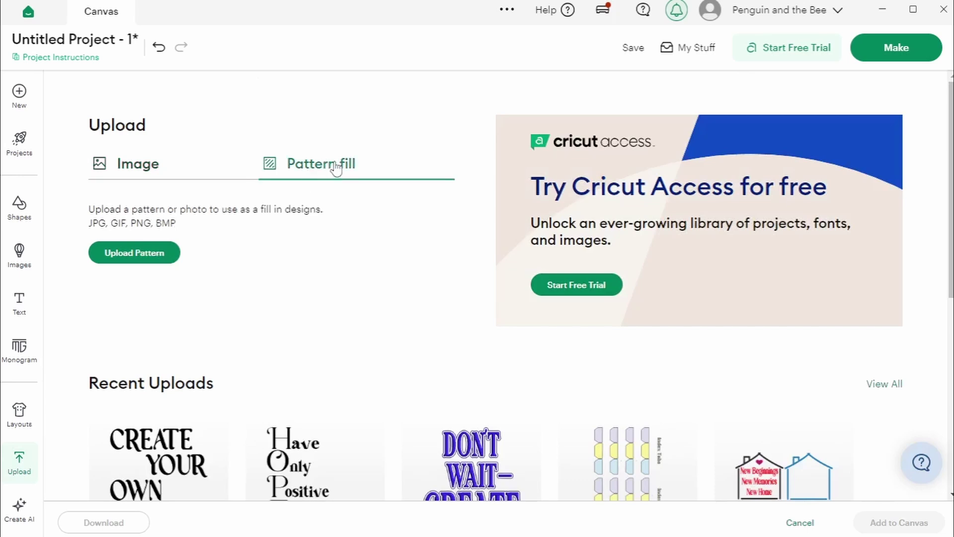
pyautogui.click(149, 252)
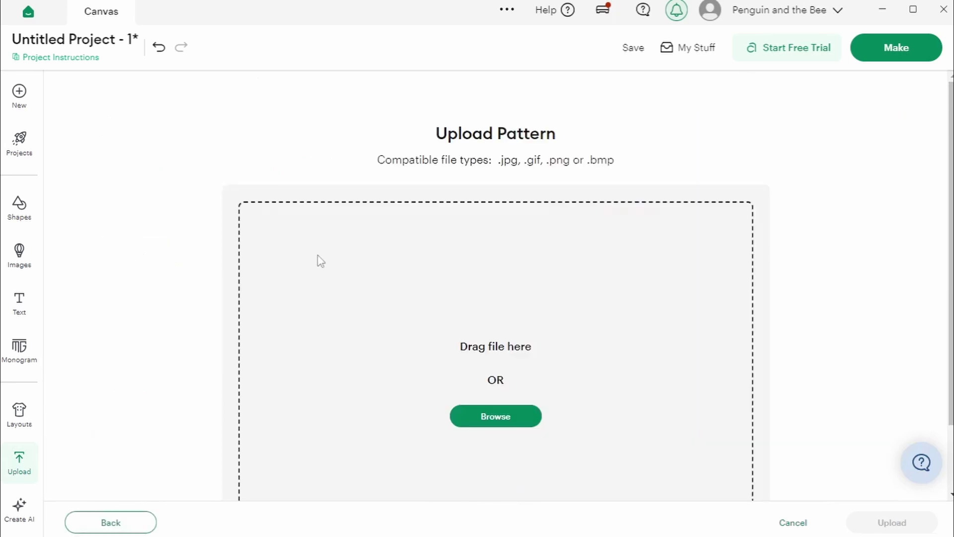
pyautogui.hotkey('alt', 'Tab')
pyautogui.click(634, 232)
pyautogui.moveTo(634, 214); pyautogui.dragTo(464, 361)
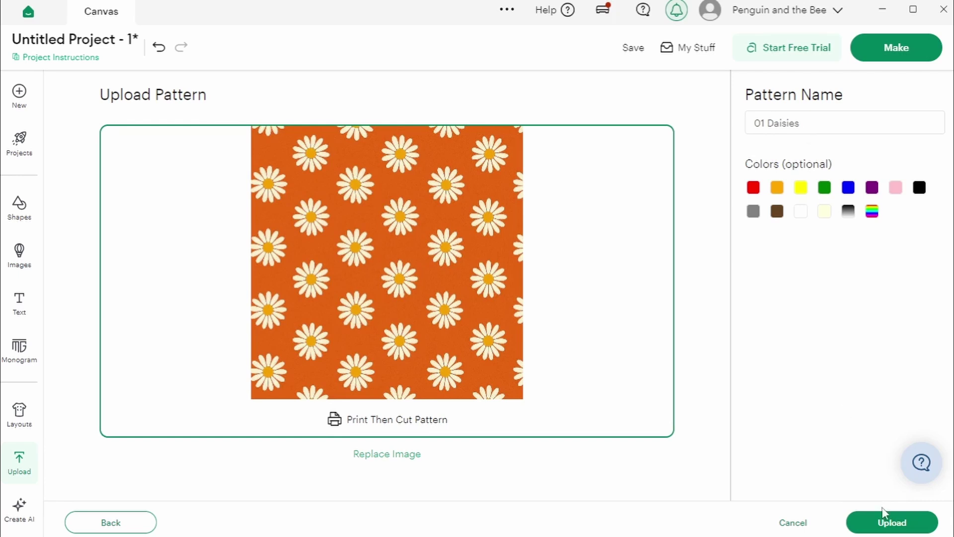
pyautogui.click(889, 521)
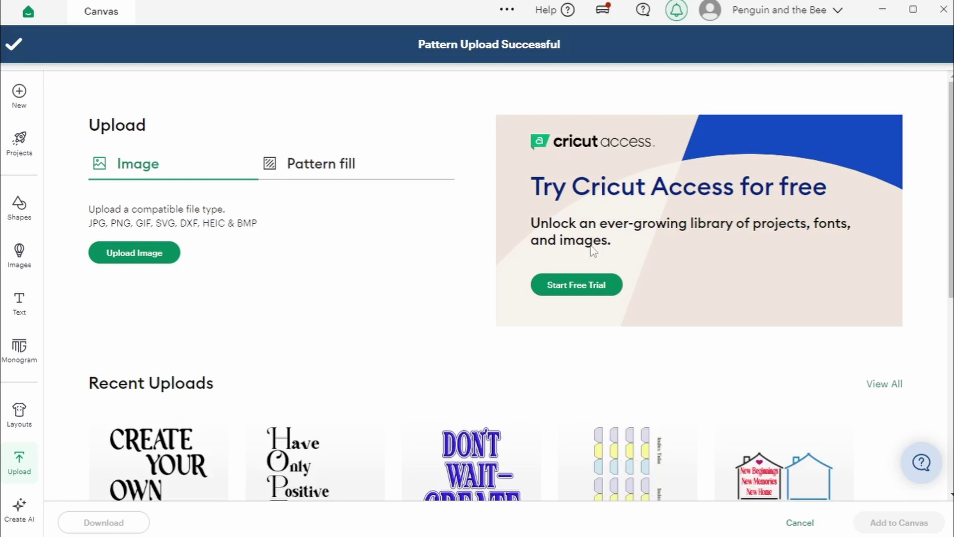
pyautogui.click(811, 522)
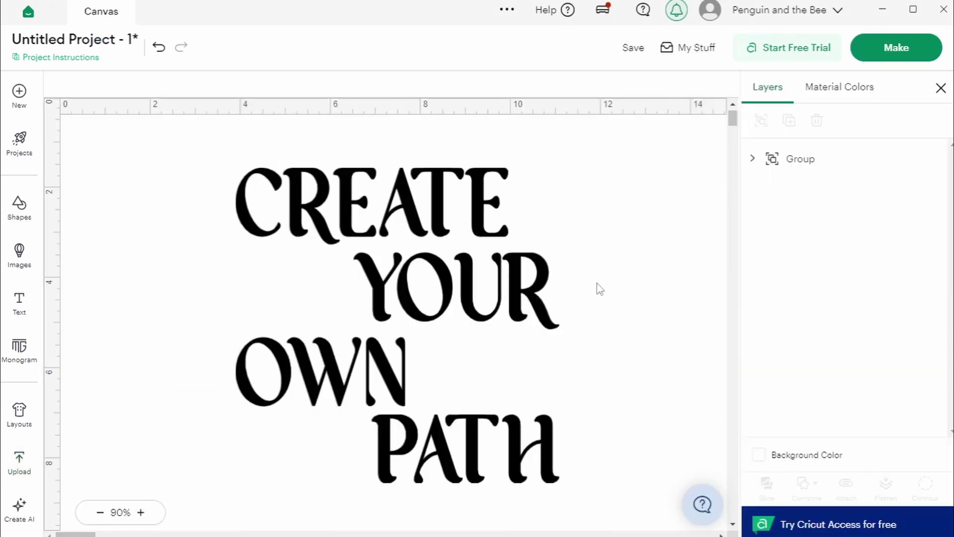
# Fill the lettering group with the uploaded orange daisy pattern as its print type
pyautogui.click(479, 222)
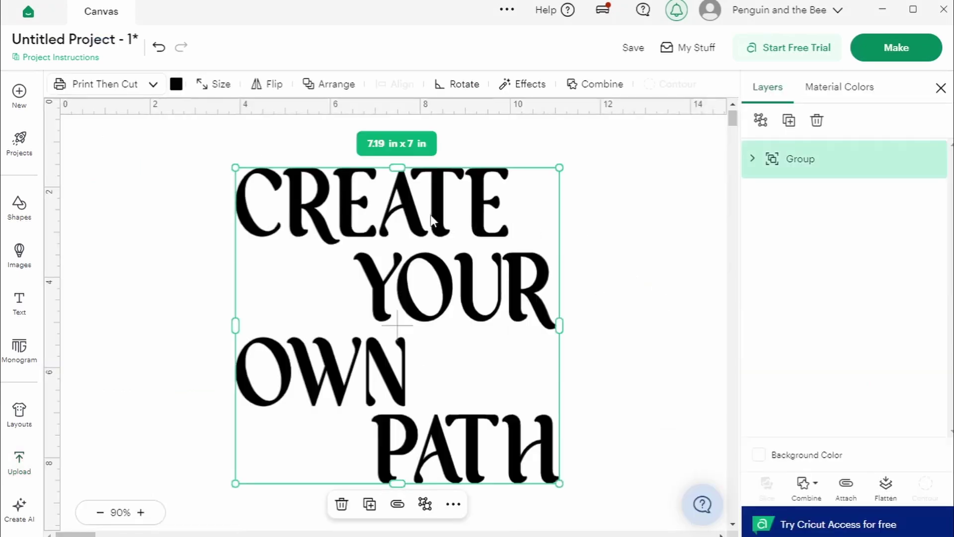
pyautogui.click(176, 84)
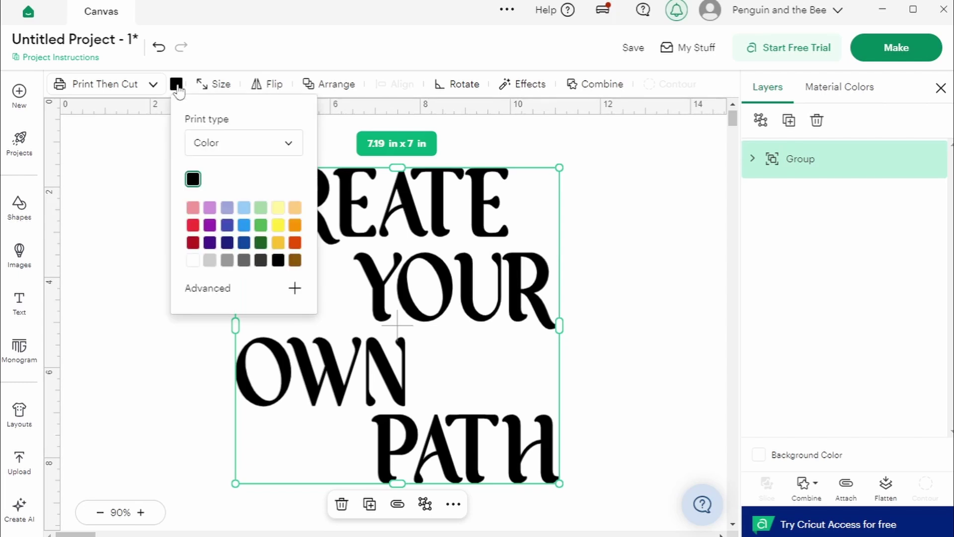
pyautogui.click(221, 150)
pyautogui.click(222, 203)
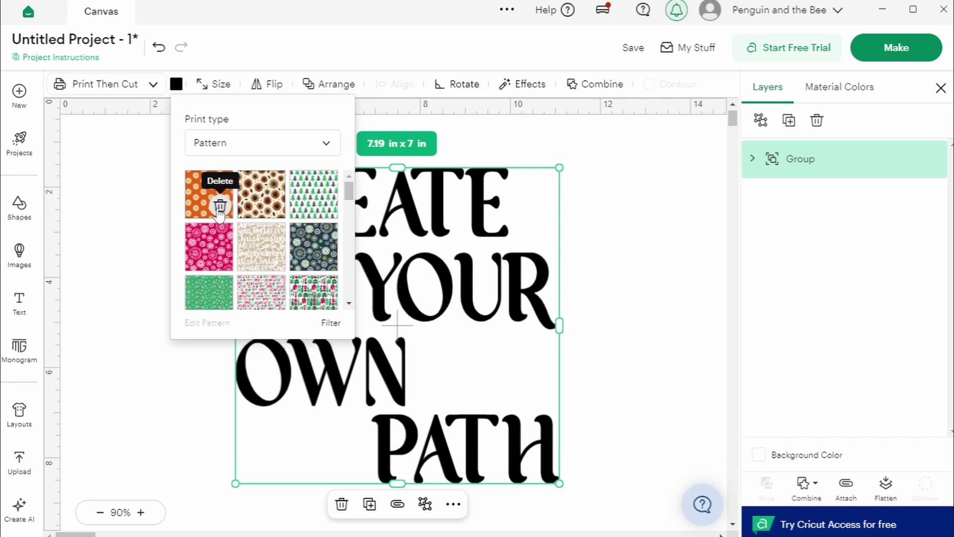
pyautogui.click(196, 187)
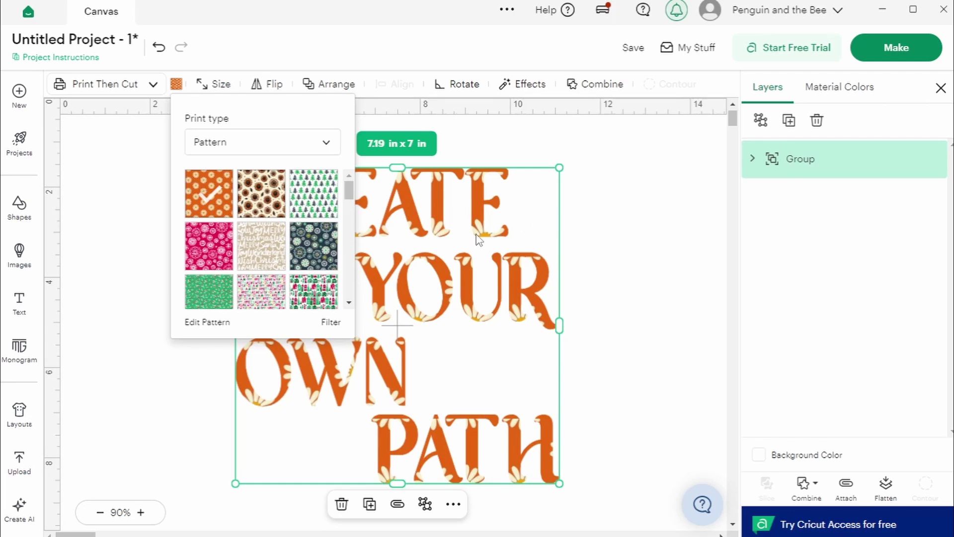
pyautogui.click(611, 239)
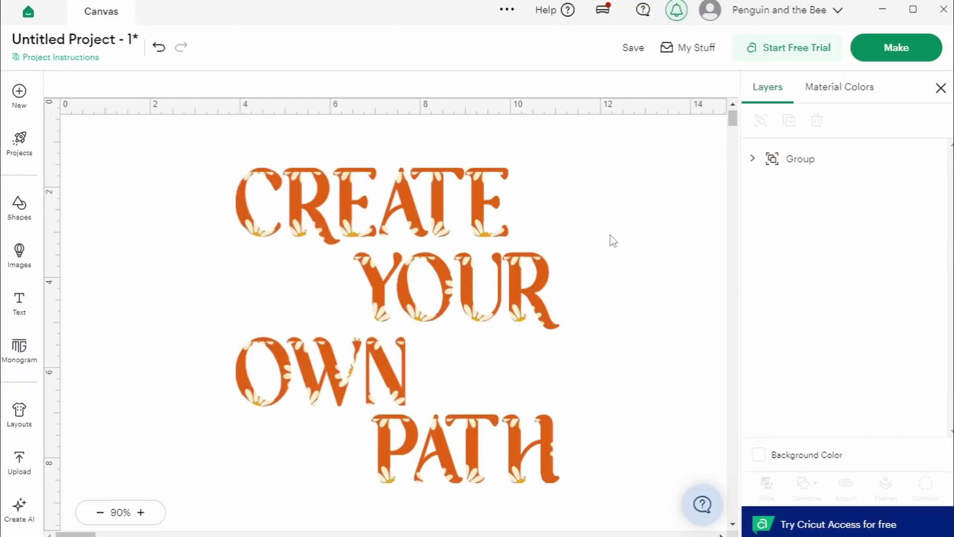
# Edit the lettering's daisy pattern, setting its scale to 53 and its rotation to 90
pyautogui.click(482, 225)
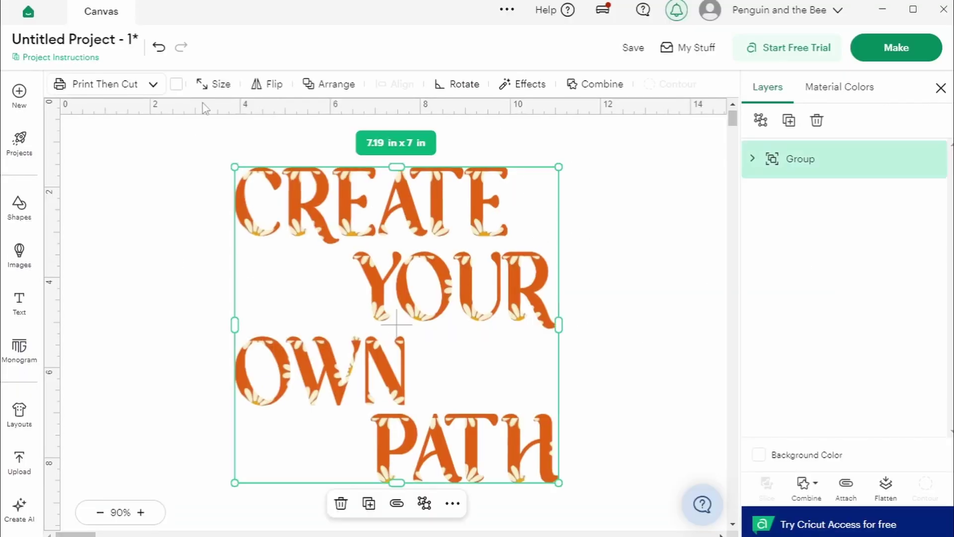
pyautogui.click(176, 85)
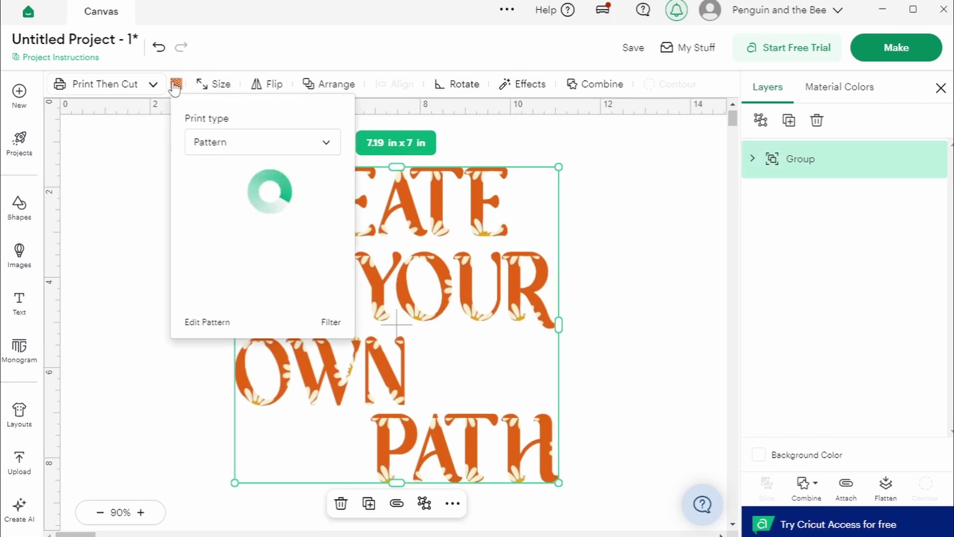
pyautogui.click(209, 323)
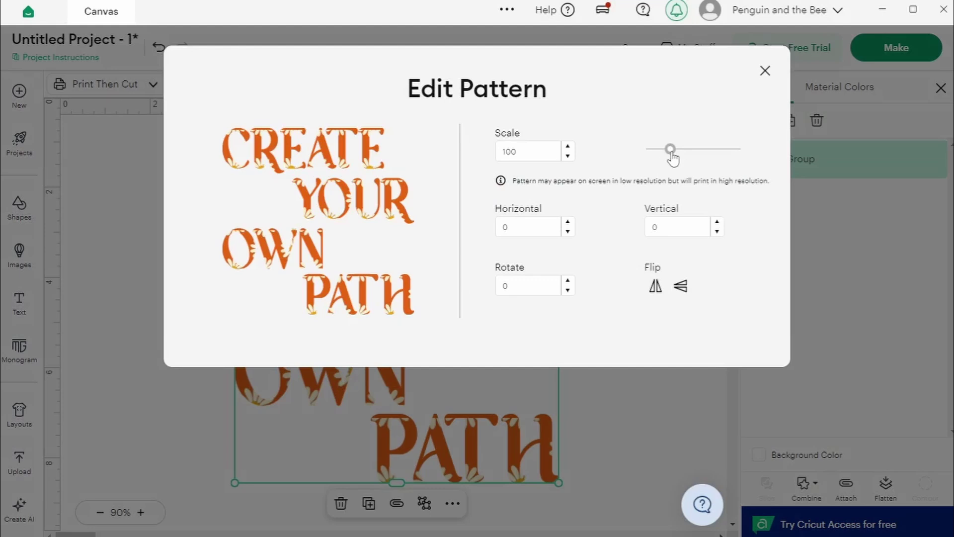
pyautogui.moveTo(671, 149)
pyautogui.mouseDown()
pyautogui.moveTo(711, 152)
pyautogui.moveTo(661, 150)
pyautogui.mouseUp()
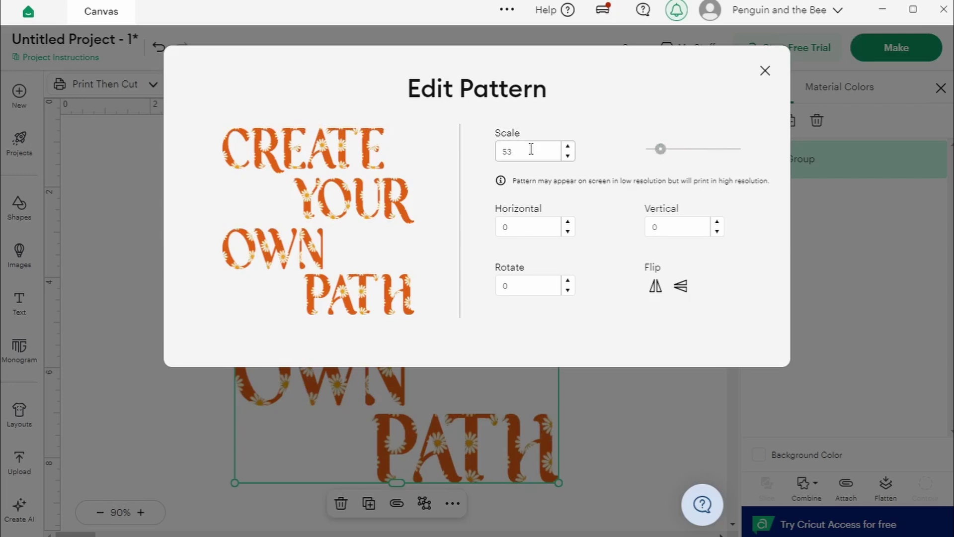
pyautogui.click(538, 294)
pyautogui.write('90')
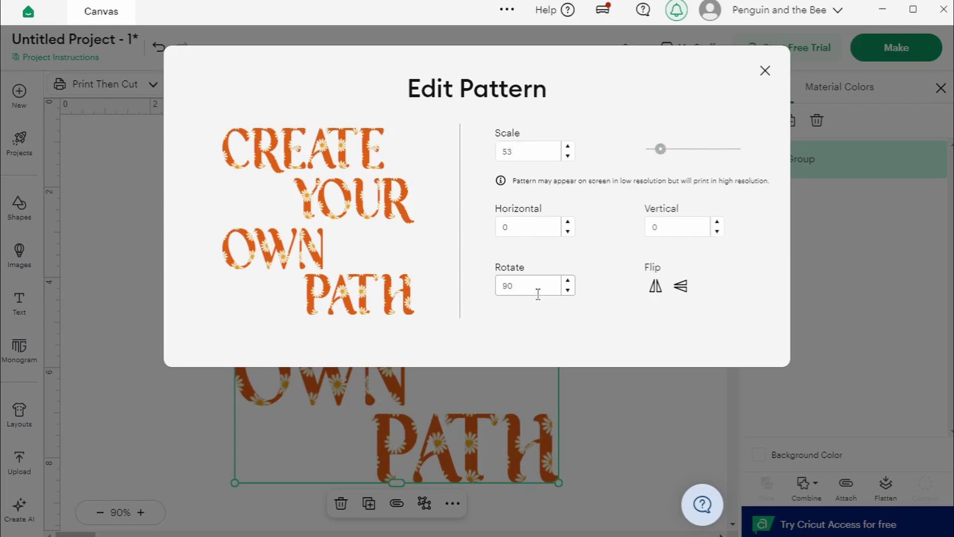
# Set the daisy pattern's horizontal offset to 7
pyautogui.click(539, 227)
pyautogui.click(568, 222)
pyautogui.click(568, 222)
pyautogui.click(568, 223)
pyautogui.click(568, 223)
pyautogui.click(568, 222)
pyautogui.click(569, 222)
pyautogui.click(568, 222)
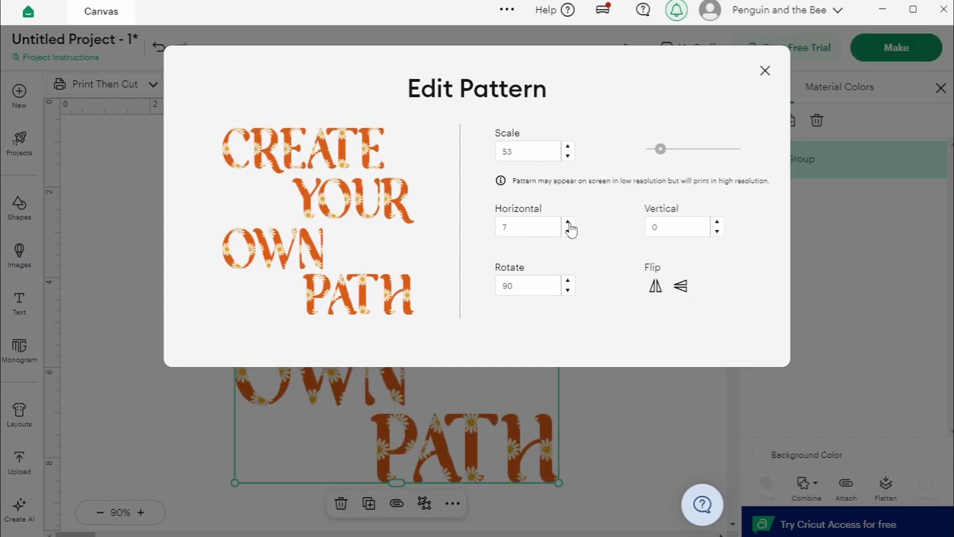
# Set the daisy pattern's vertical offset to -7 and close the pattern editor
pyautogui.click(717, 231)
pyautogui.click(717, 231)
pyautogui.click(718, 231)
pyautogui.click(717, 231)
pyautogui.click(717, 231)
pyautogui.click(717, 231)
pyautogui.click(717, 231)
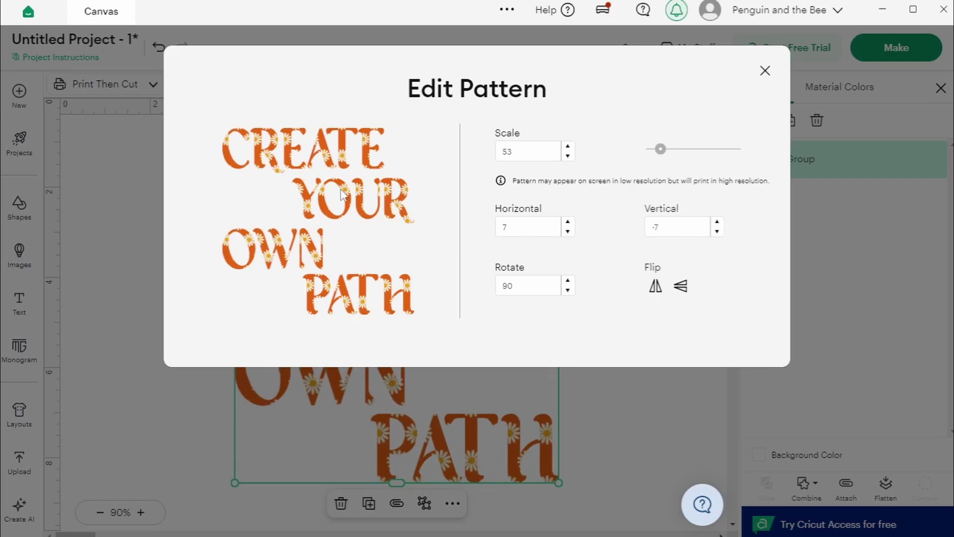
pyautogui.click(767, 75)
pyautogui.click(634, 182)
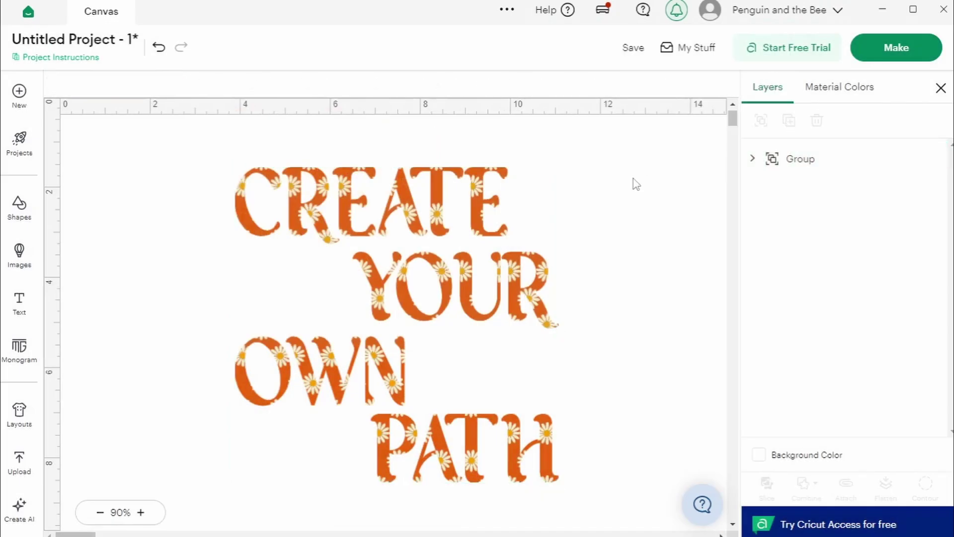
# Attach the lettering group and preview its Print Then Cut layout on the mat
pyautogui.click(480, 219)
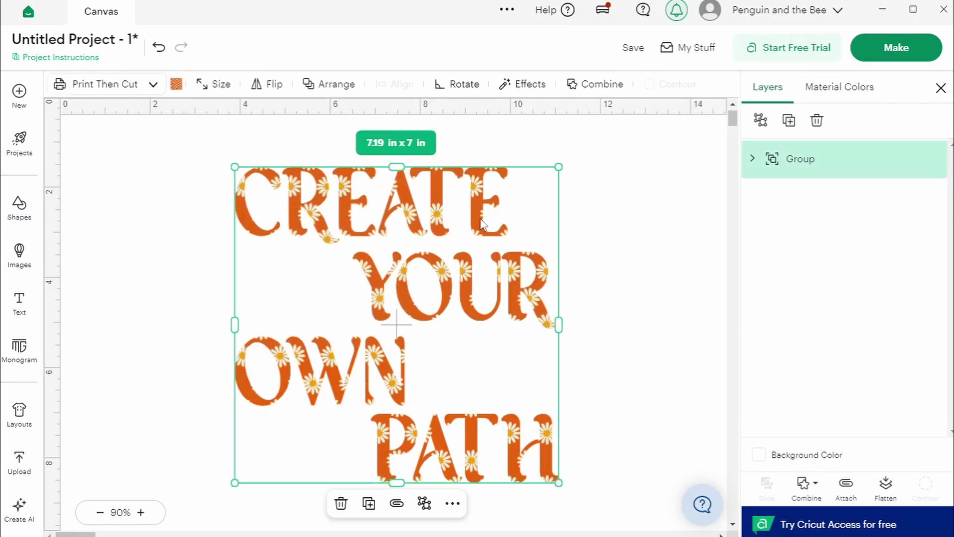
pyautogui.click(603, 221)
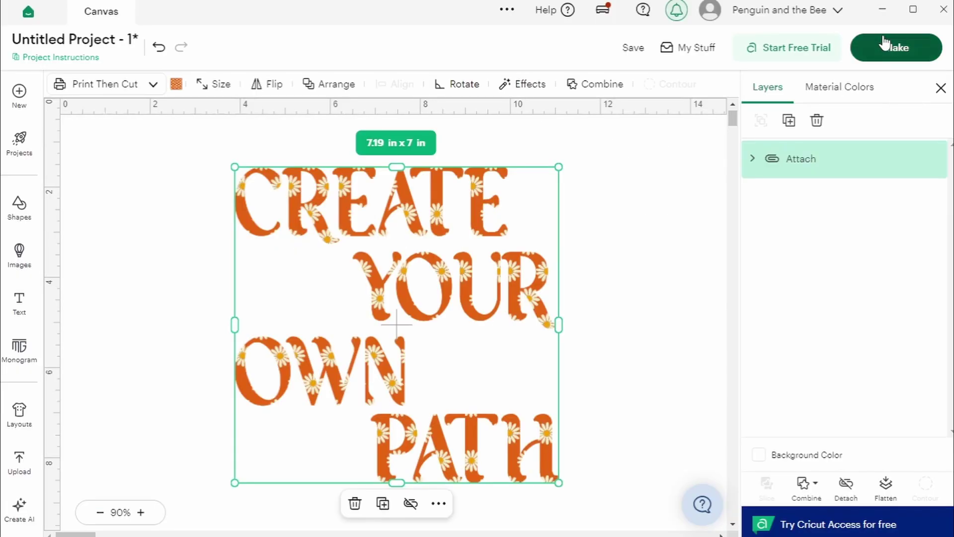
pyautogui.click(885, 40)
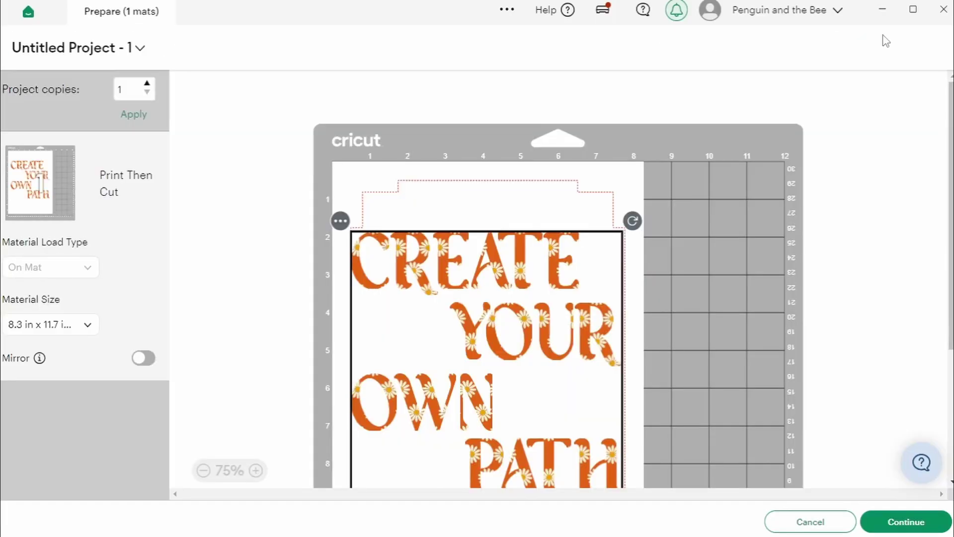
pyautogui.scroll(-3, 709, 191)
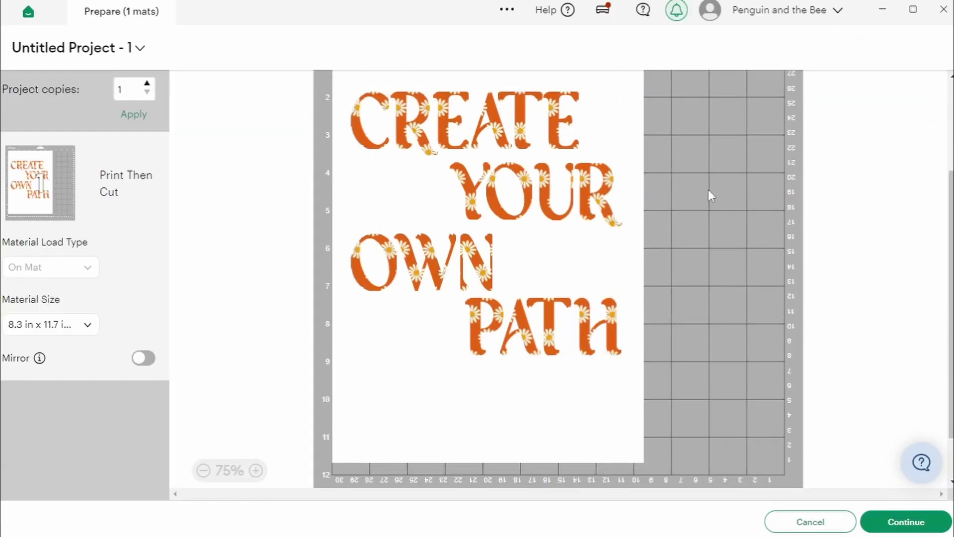
pyautogui.scroll(3, 598, 266)
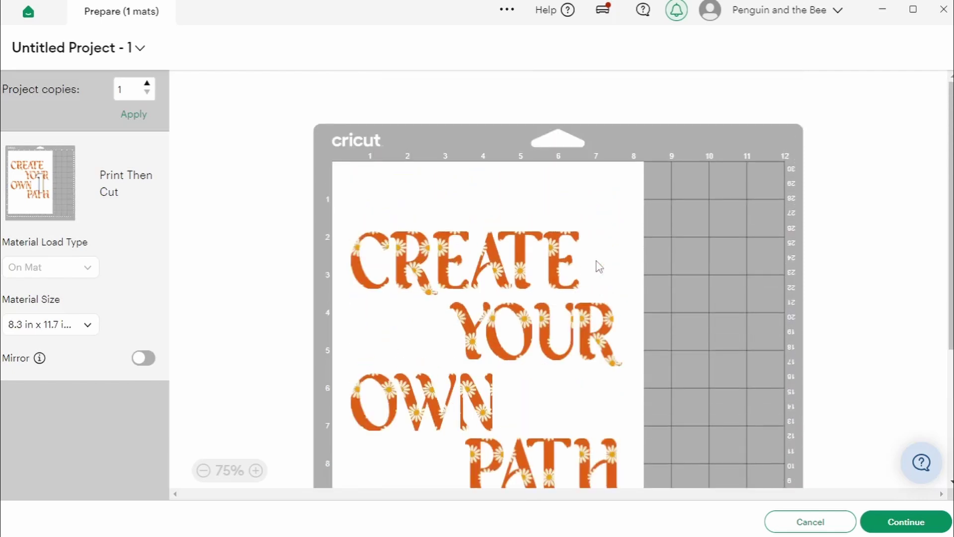
pyautogui.scroll(-3, 720, 264)
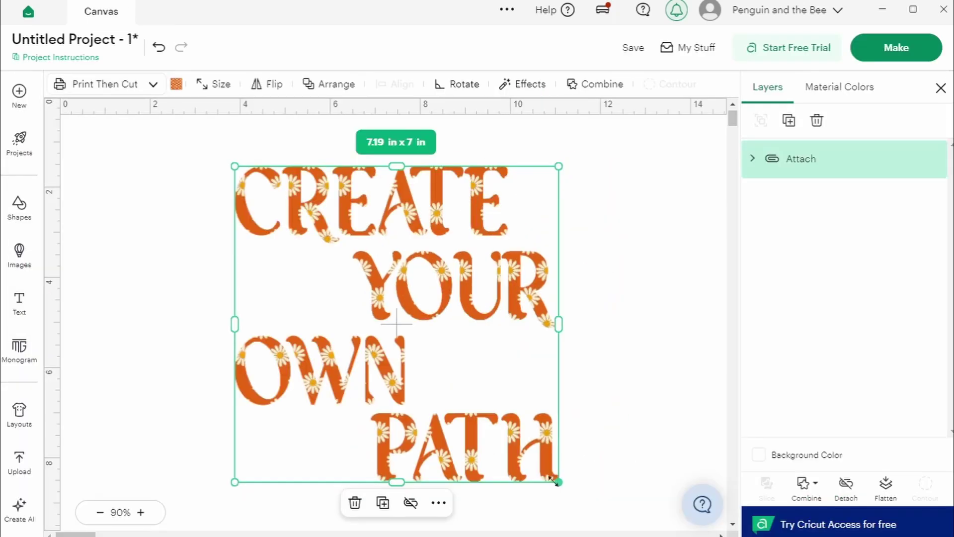
# Enlarge the attached lettering to about 7.95 x 7.74 in and open the size warning on its layer
pyautogui.moveTo(554, 479); pyautogui.dragTo(593, 515)
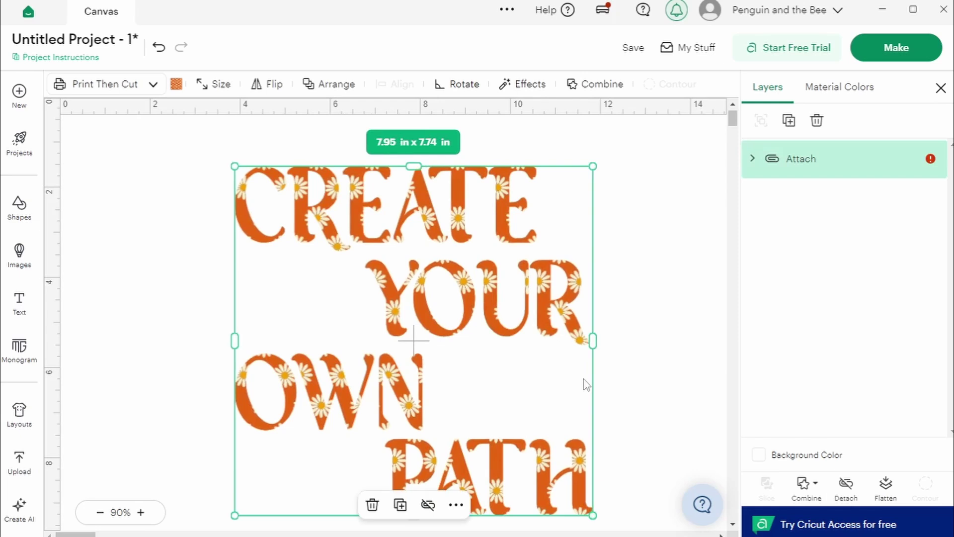
pyautogui.click(930, 160)
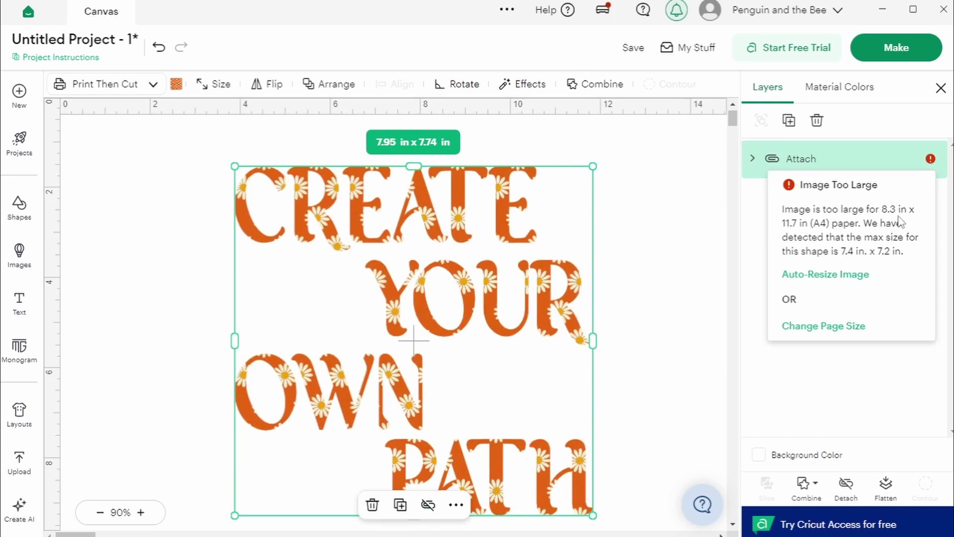
# Change the Print Then Cut page size in the load type settings for the Cricut Maker
pyautogui.click(833, 328)
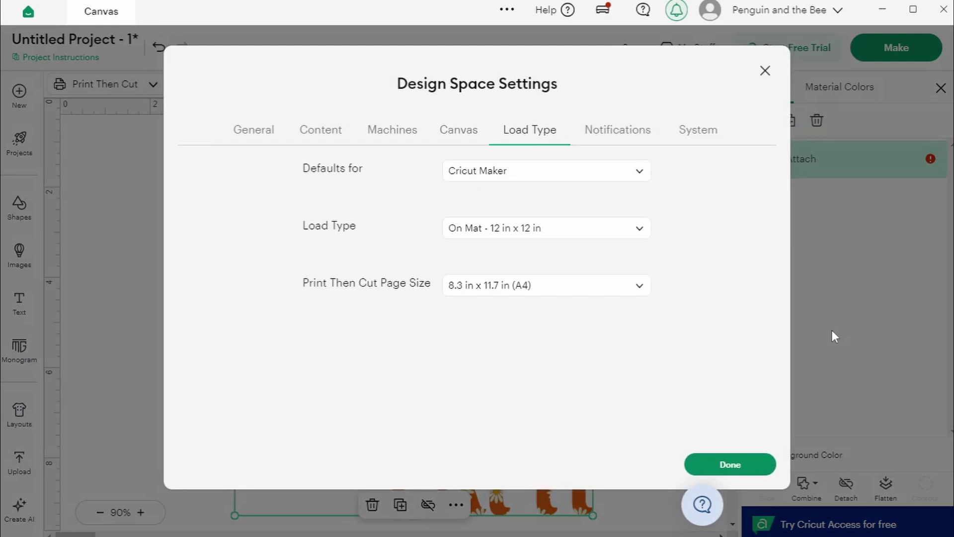
pyautogui.click(524, 288)
pyautogui.click(525, 343)
pyautogui.click(728, 464)
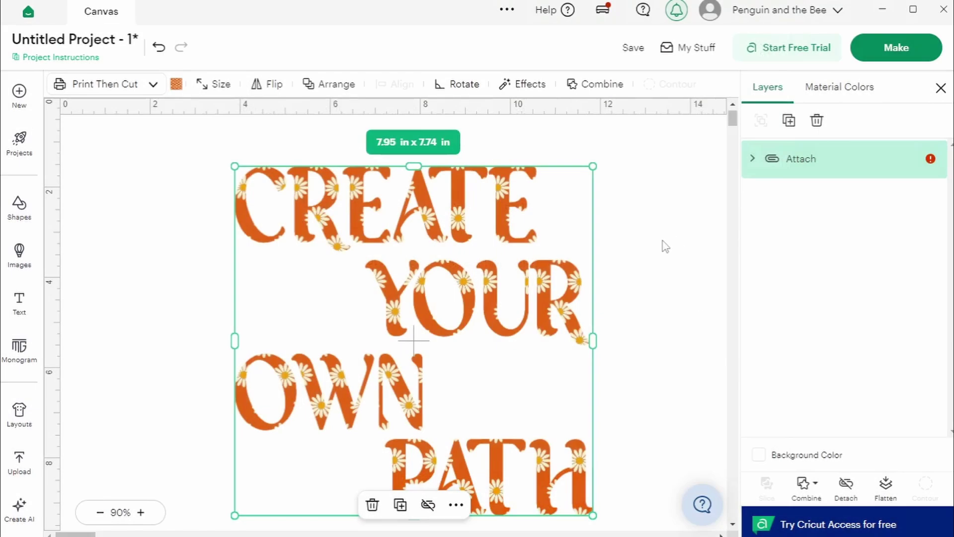
pyautogui.moveTo(930, 160)
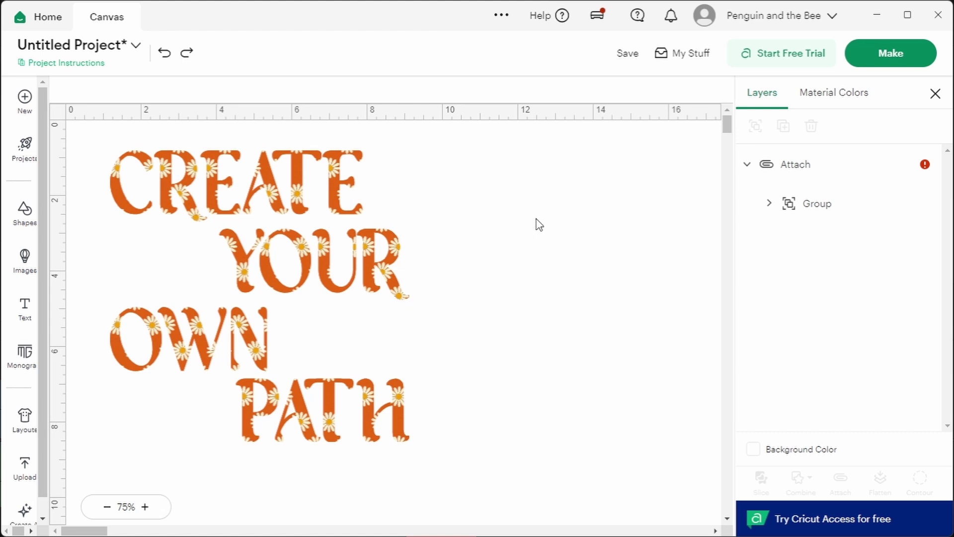
# Resize the attached lettering to 5.5 in wide by 5.5 in high
pyautogui.click(395, 258)
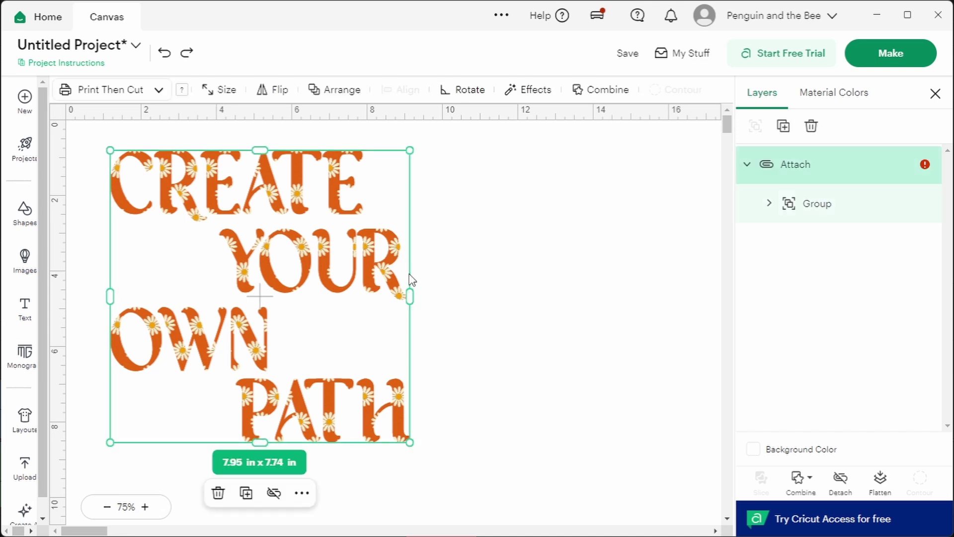
pyautogui.click(211, 90)
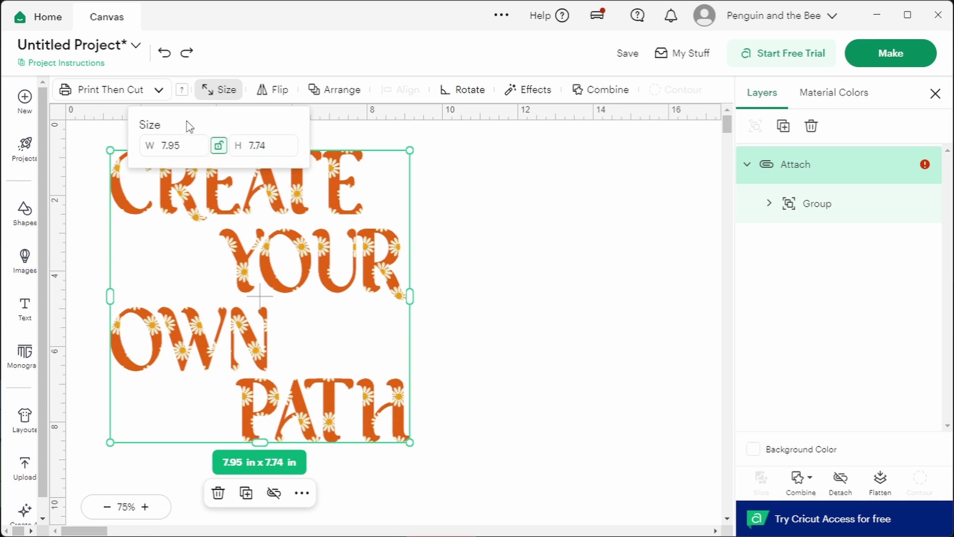
pyautogui.write('5.5')
pyautogui.press('Tab')
pyautogui.write('5.5')
pyautogui.click(407, 227)
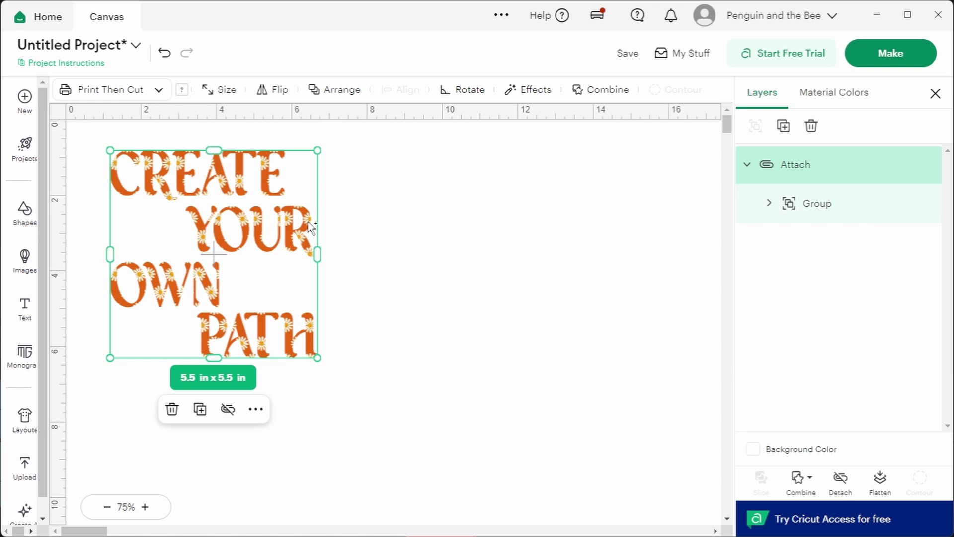
# Paste a copy of the attached lettering, place it well clear of the original, and hide the copy
pyautogui.hotkey('ctrl', 'v')
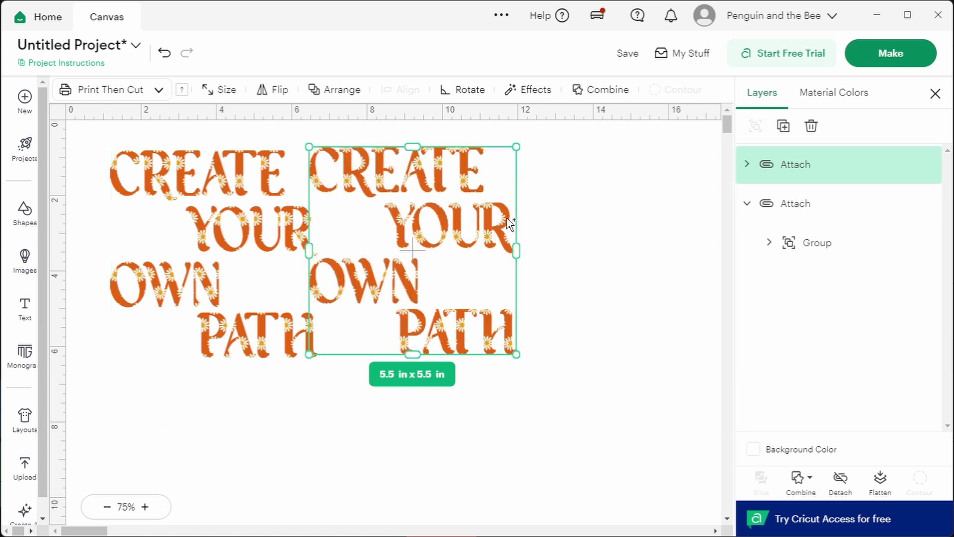
pyautogui.moveTo(508, 222); pyautogui.dragTo(644, 226)
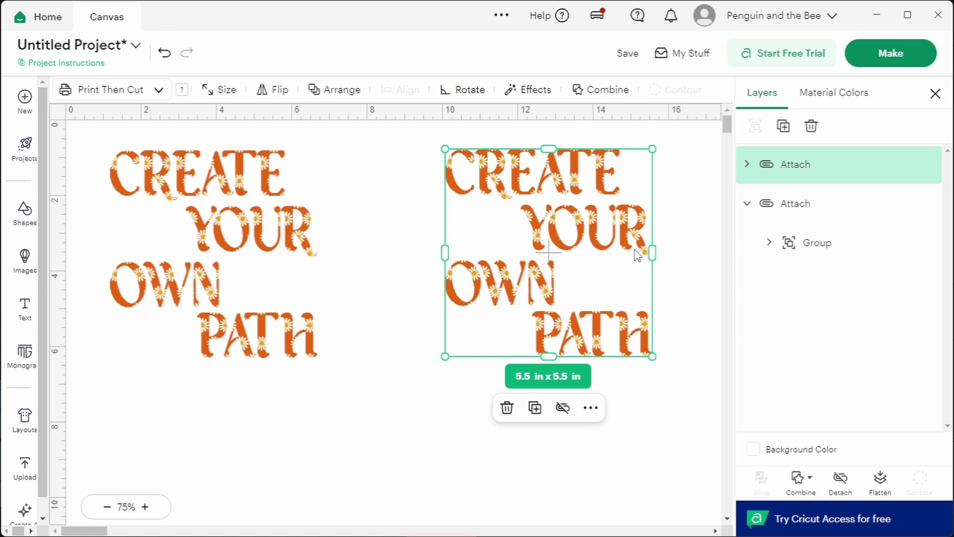
pyautogui.click(909, 165)
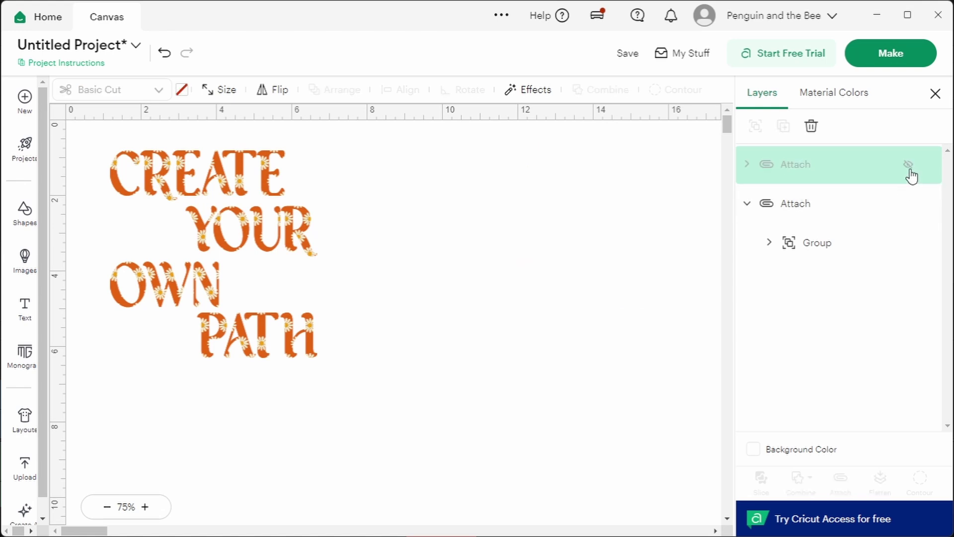
# Create a welded, rounded-corner offset of 0.03 in around the visible lettering
pyautogui.click(302, 222)
pyautogui.click(529, 94)
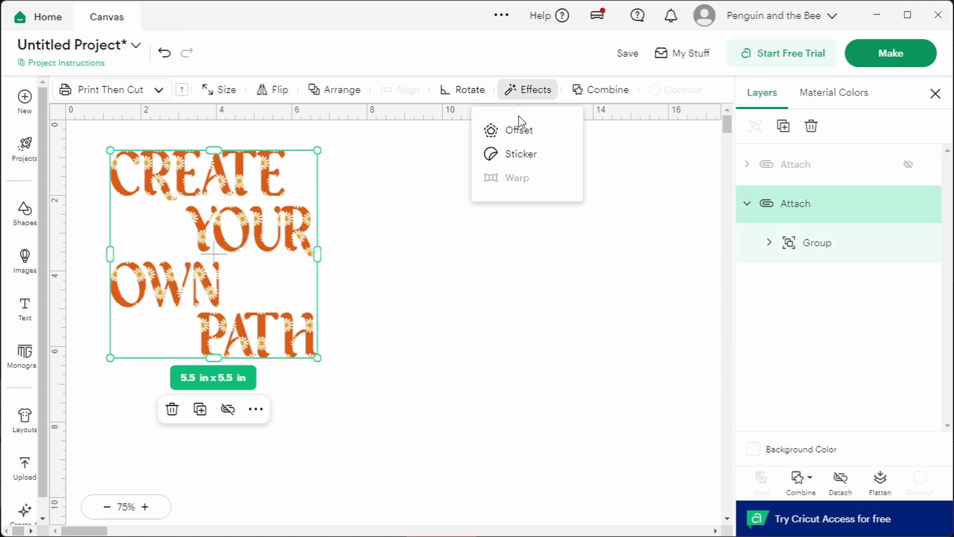
pyautogui.click(520, 130)
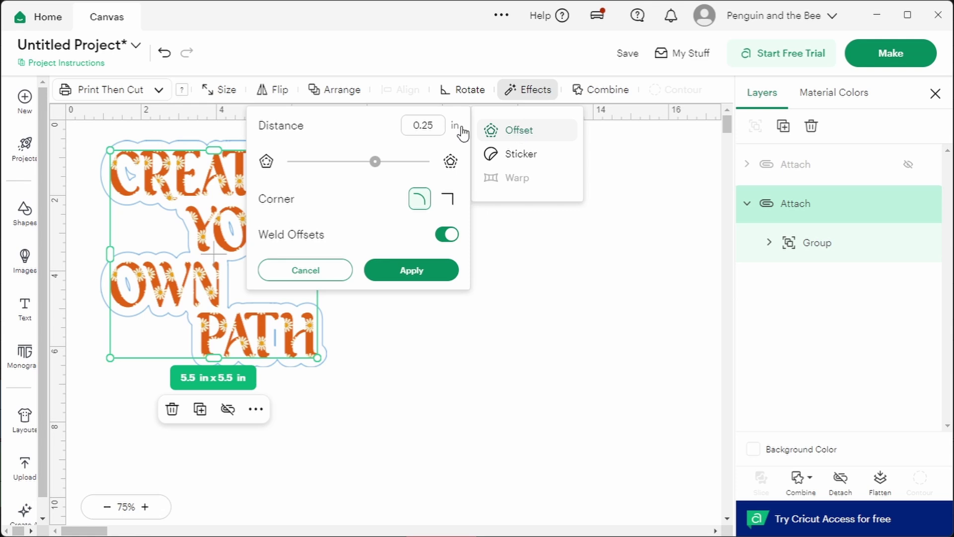
pyautogui.click(437, 124)
pyautogui.press('BackSpace')
pyautogui.press('BackSpace')
pyautogui.press('BackSpace')
pyautogui.press('BackSpace')
pyautogui.write('0.03')
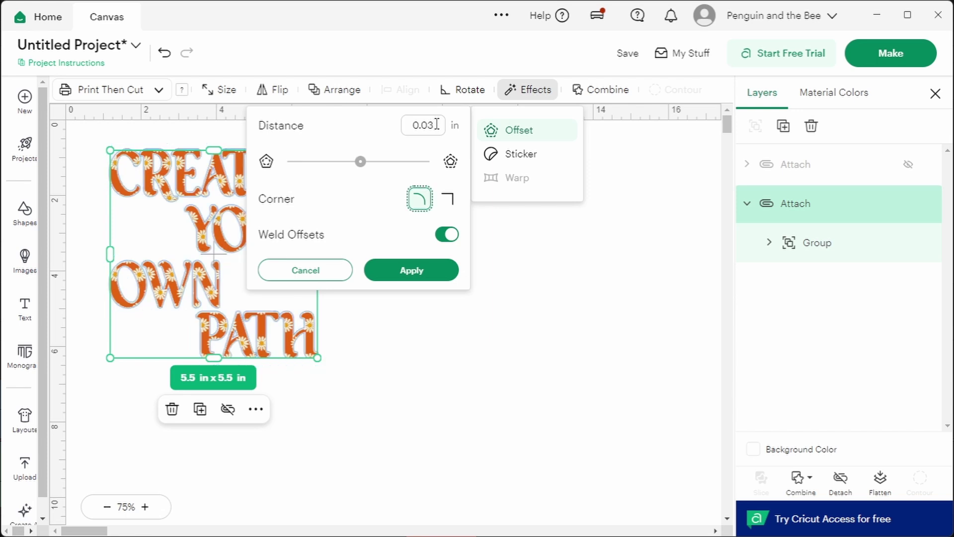
pyautogui.click(437, 270)
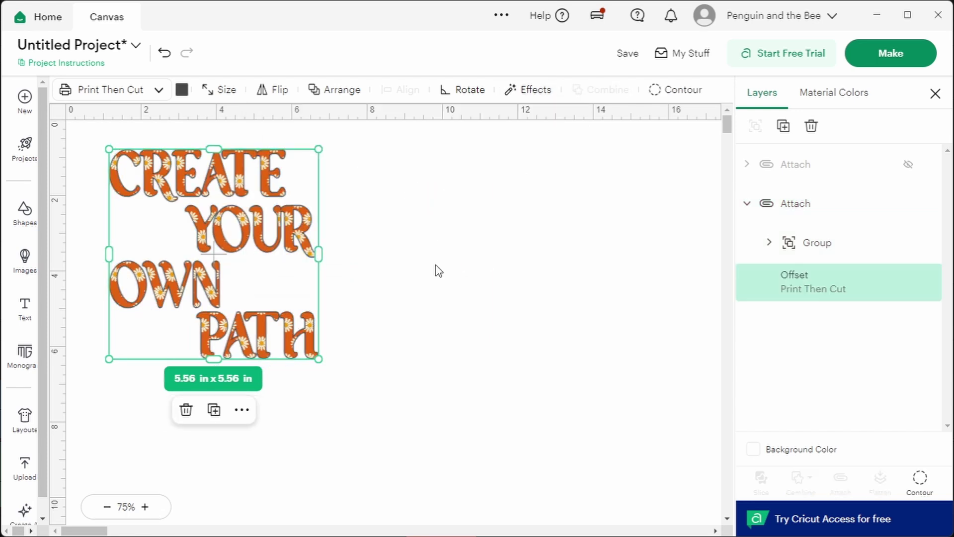
pyautogui.click(468, 228)
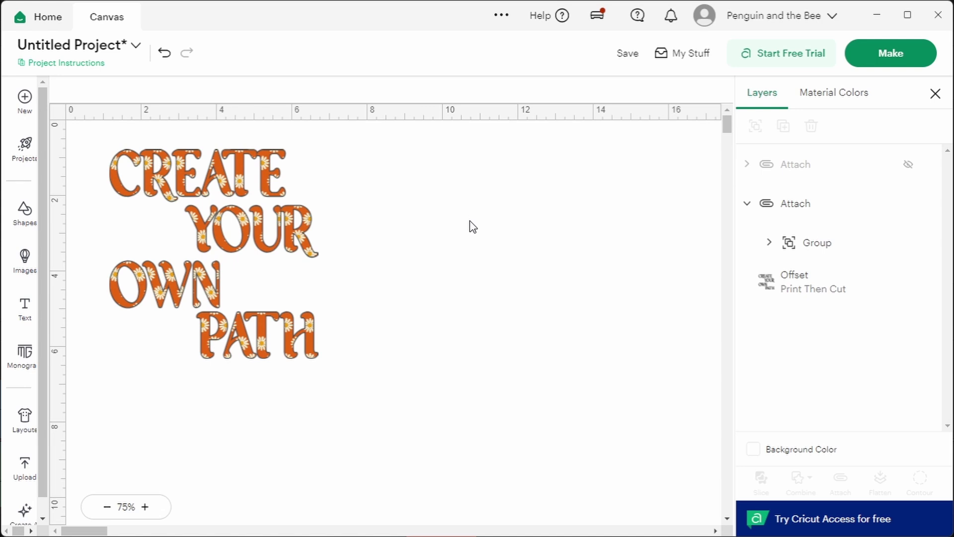
# Change the offset layer's print color to black
pyautogui.click(805, 293)
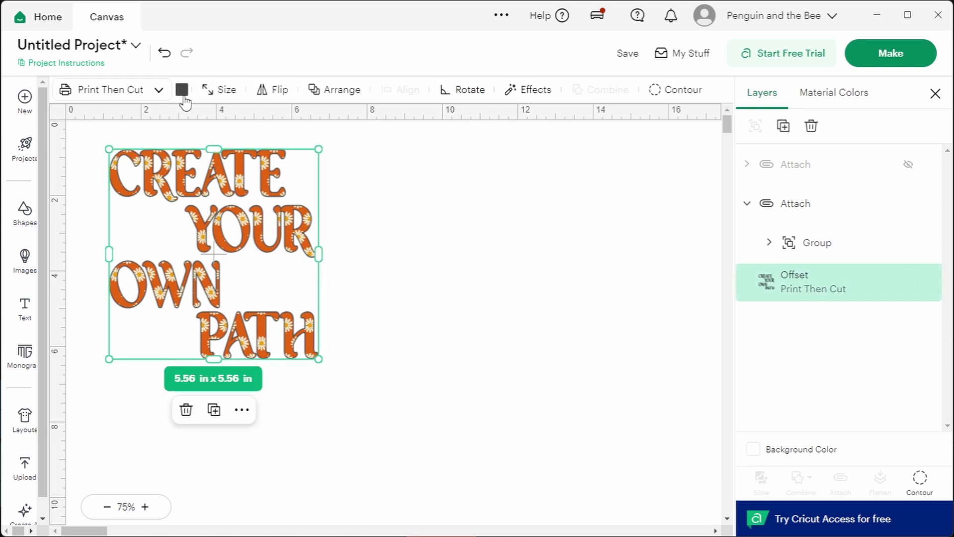
pyautogui.click(183, 91)
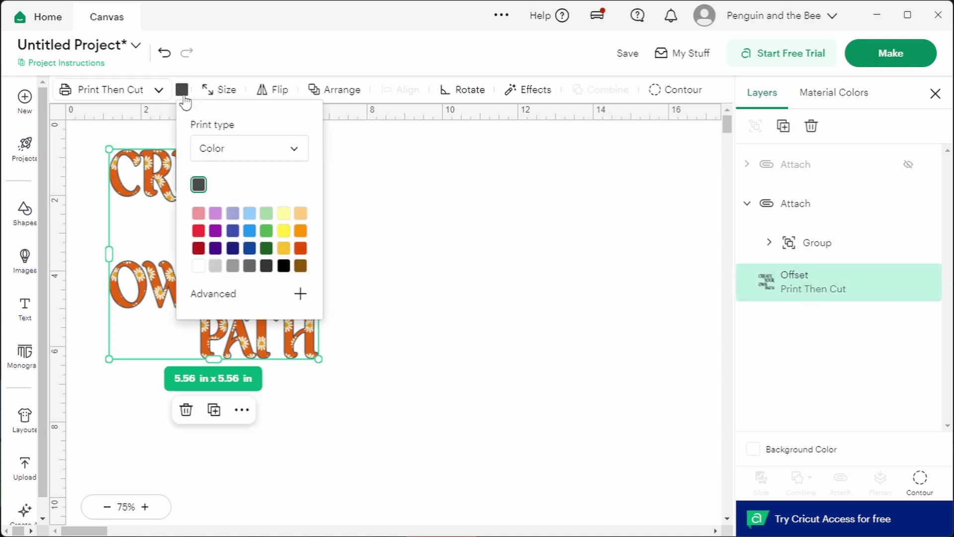
pyautogui.click(283, 267)
pyautogui.click(367, 251)
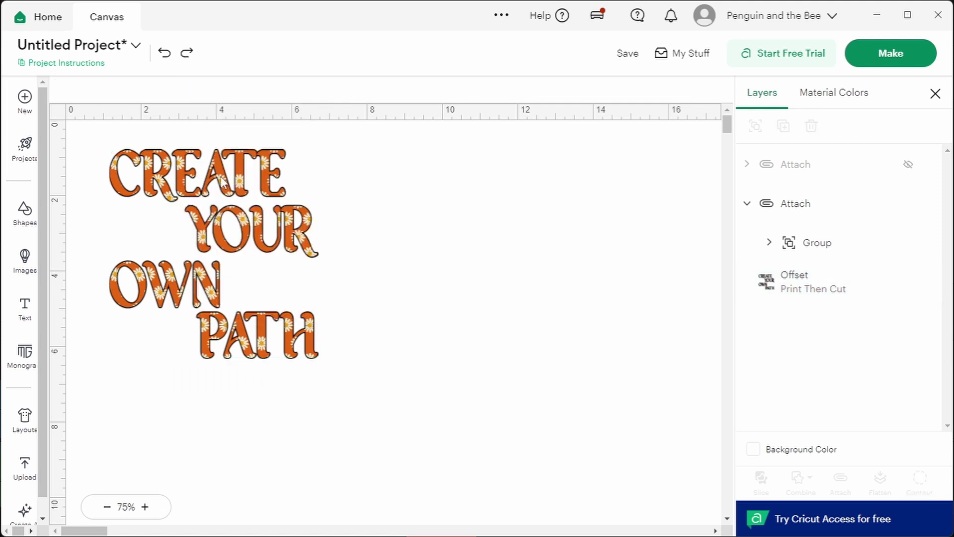
# Move the daisy lettering off the black offset and back onto it, and undo the last move
pyautogui.moveTo(251, 183); pyautogui.dragTo(456, 202)
pyautogui.click(345, 439)
pyautogui.click(256, 328)
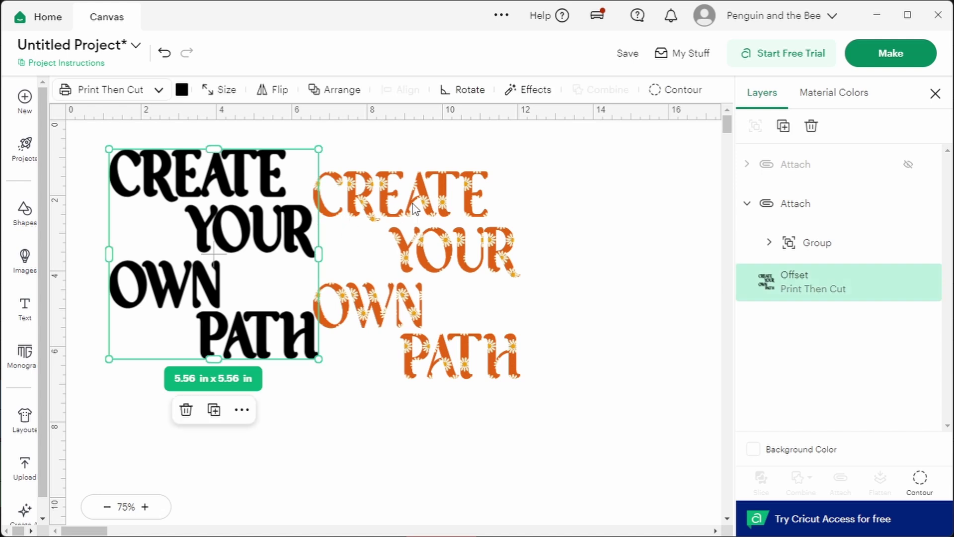
pyautogui.click(387, 210)
pyautogui.moveTo(387, 210); pyautogui.dragTo(183, 185)
pyautogui.click(425, 245)
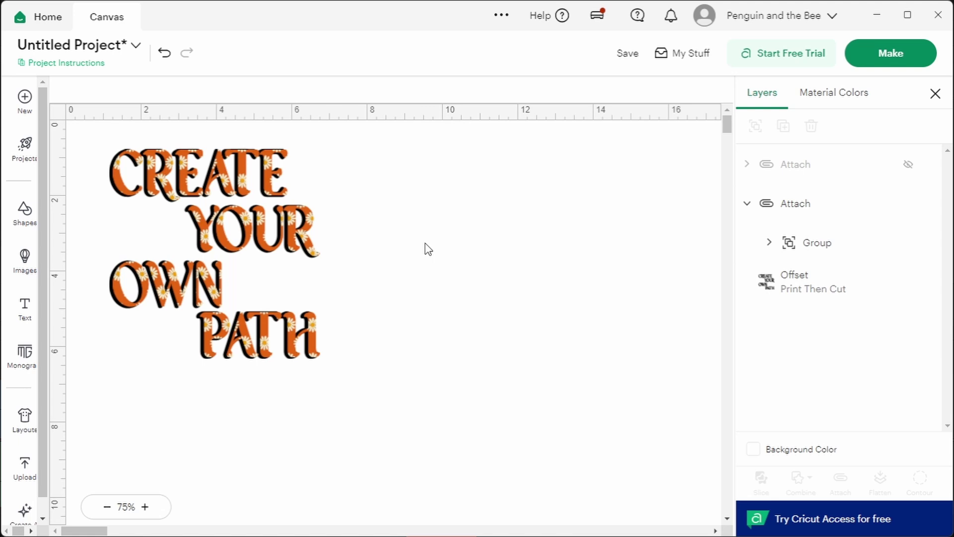
pyautogui.hotkey('ctrl', 'z')
# Paste a copy of the black offset, place it directly below the hidden lettering in the layer order, and hide it
pyautogui.click(781, 289)
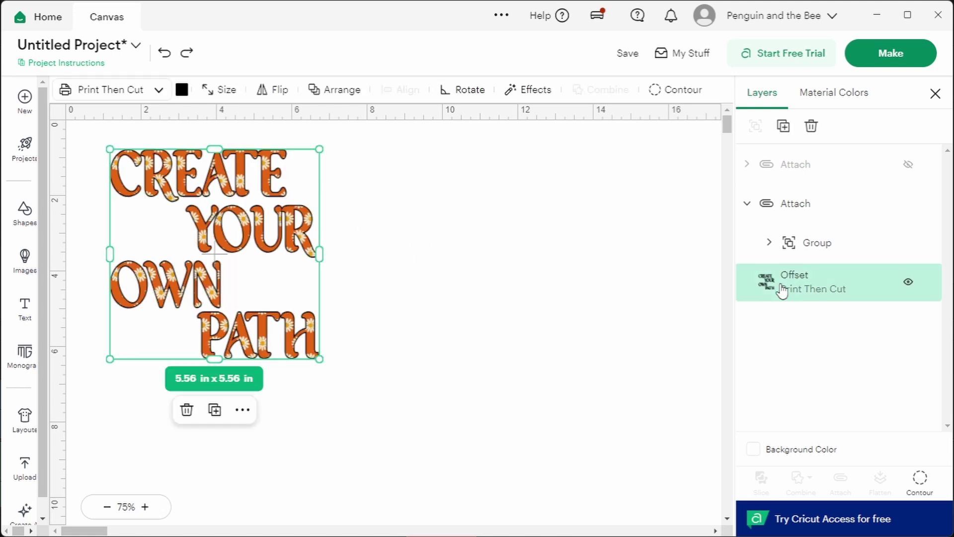
pyautogui.rightClick(782, 290)
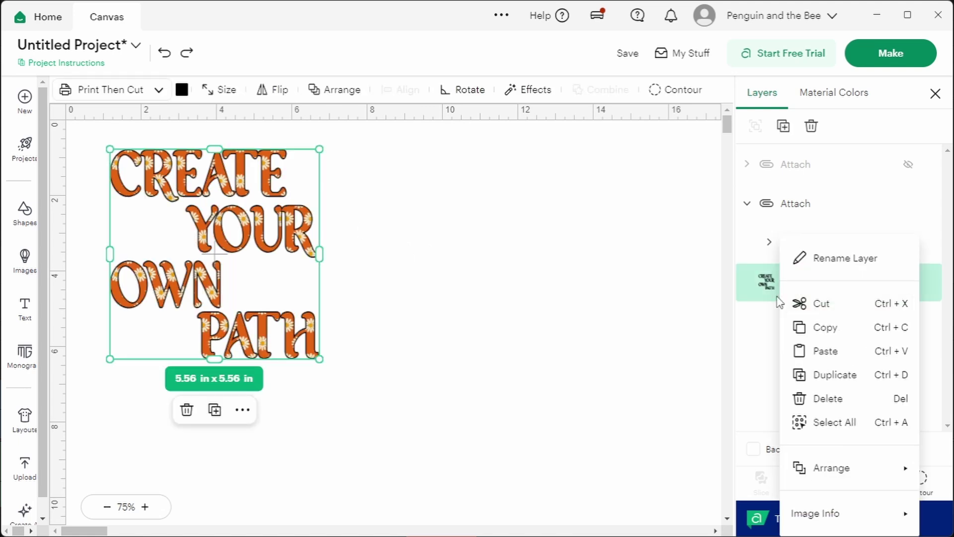
pyautogui.click(800, 328)
pyautogui.rightClick(792, 286)
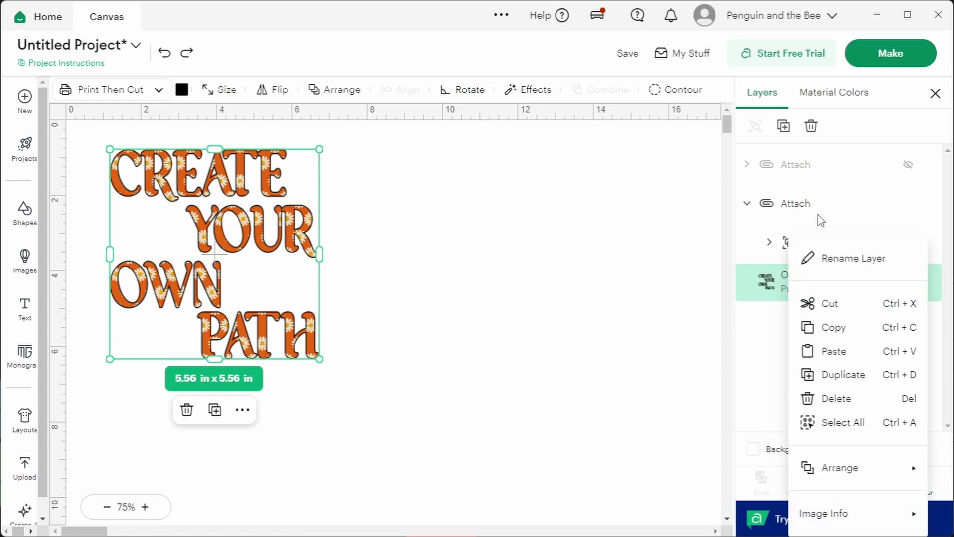
pyautogui.click(834, 351)
pyautogui.moveTo(809, 169); pyautogui.dragTo(806, 233)
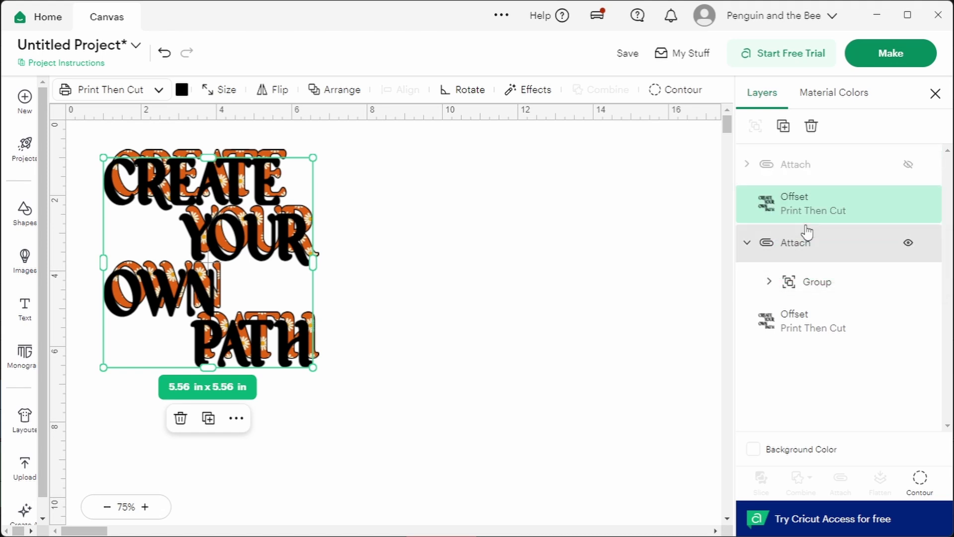
pyautogui.click(910, 203)
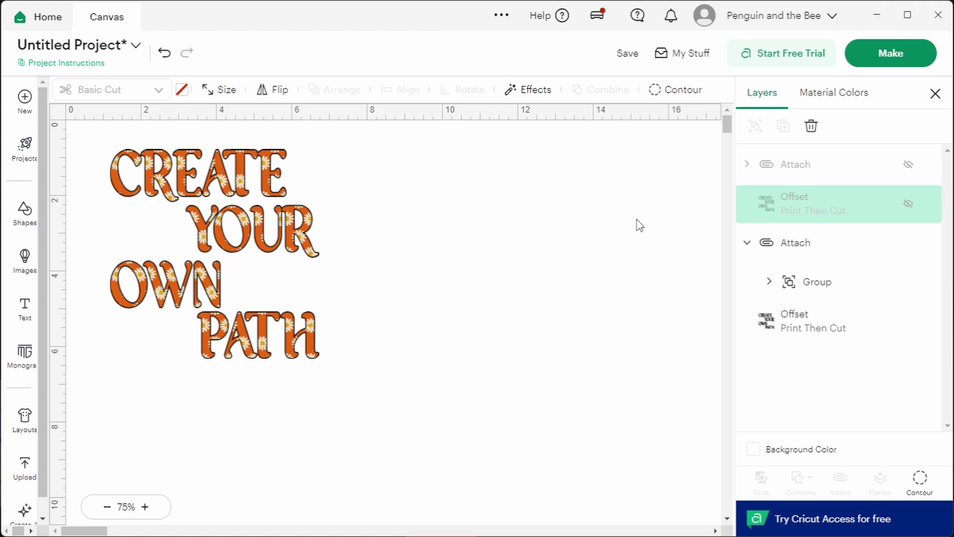
# Flatten the visible daisy lettering together with its black offset into one Print Then Cut layer
pyautogui.moveTo(106, 137); pyautogui.dragTo(263, 275)
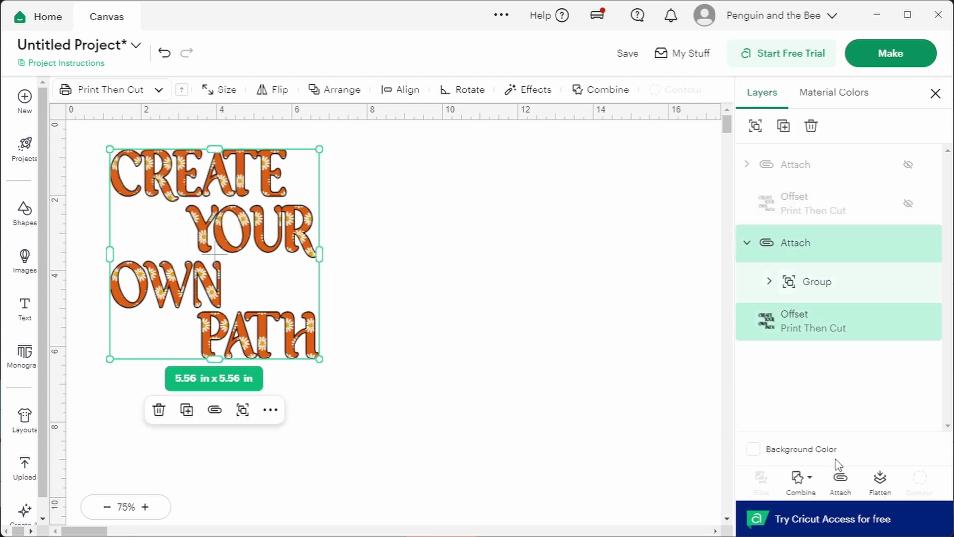
pyautogui.click(880, 479)
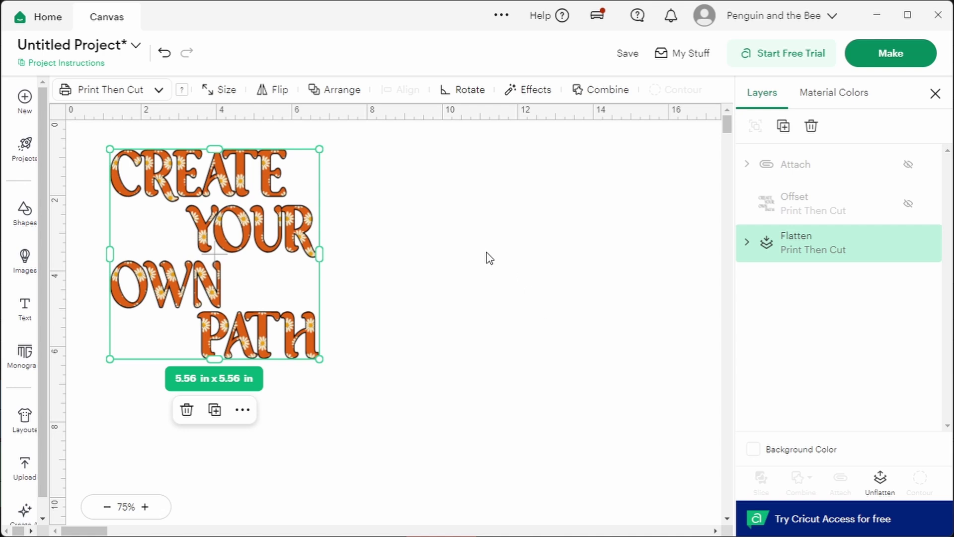
pyautogui.click(409, 228)
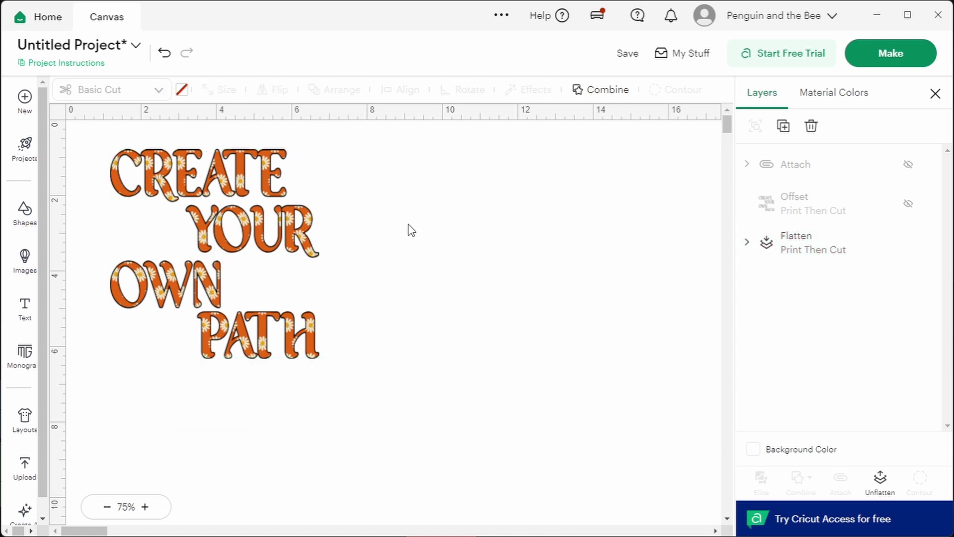
# Set the flattened design's width to 5.5 in with the proportions locked
pyautogui.click(309, 226)
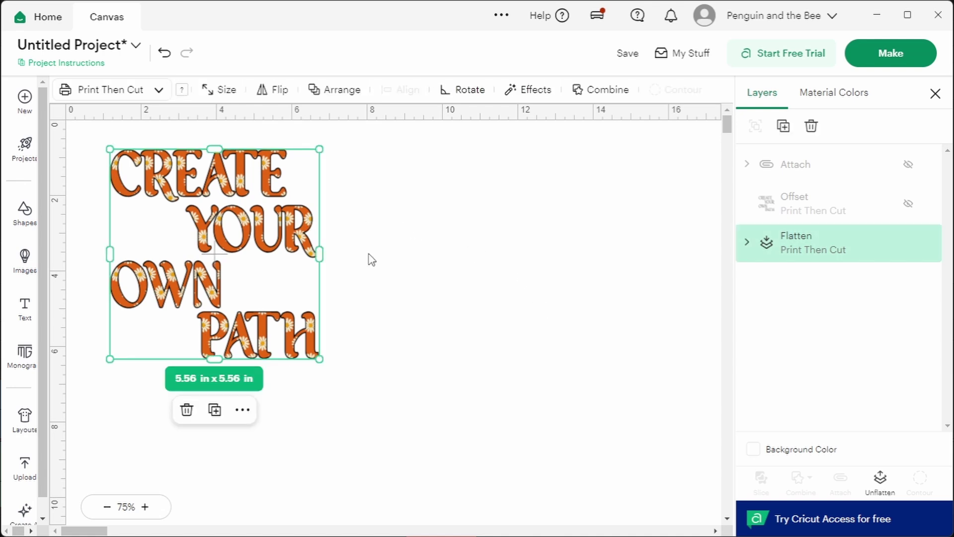
pyautogui.click(214, 92)
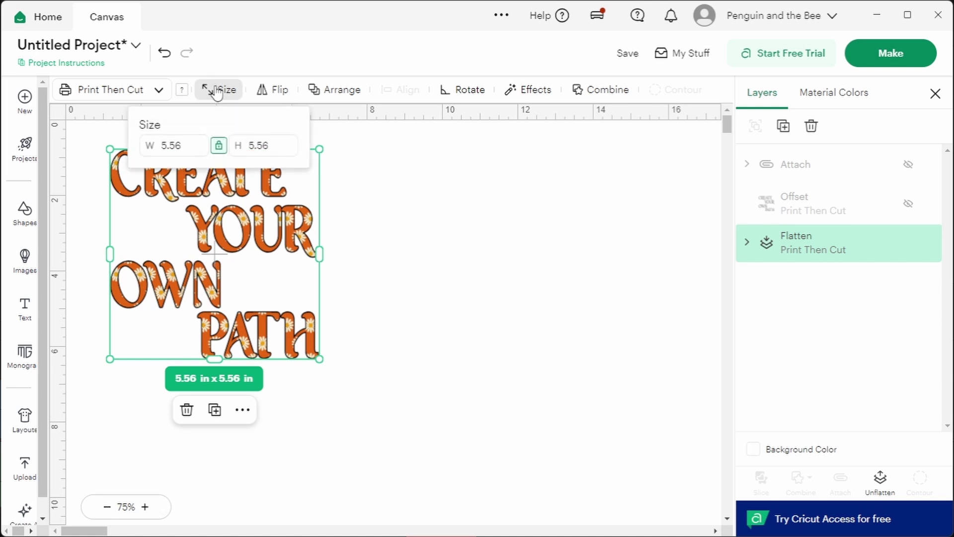
pyautogui.click(183, 148)
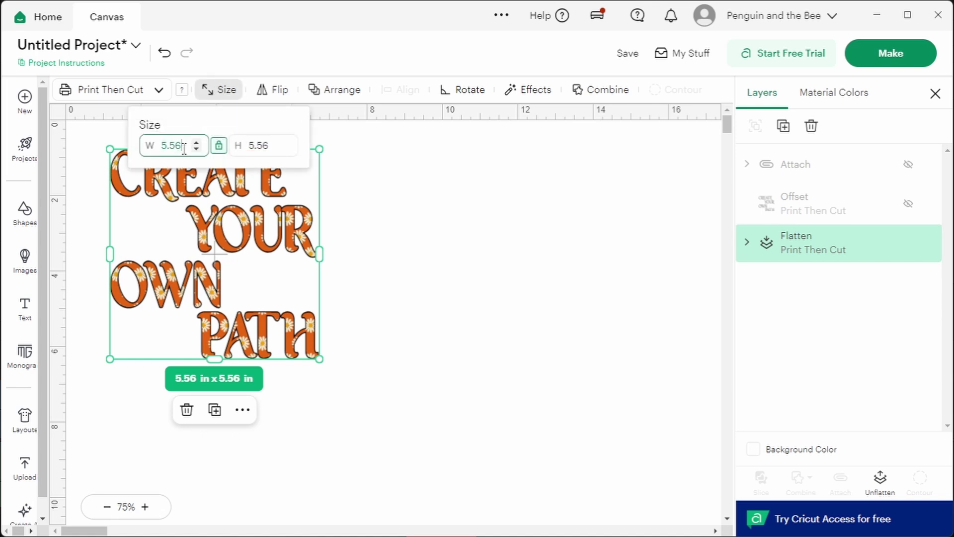
pyautogui.press('BackSpace')
pyautogui.press('Return')
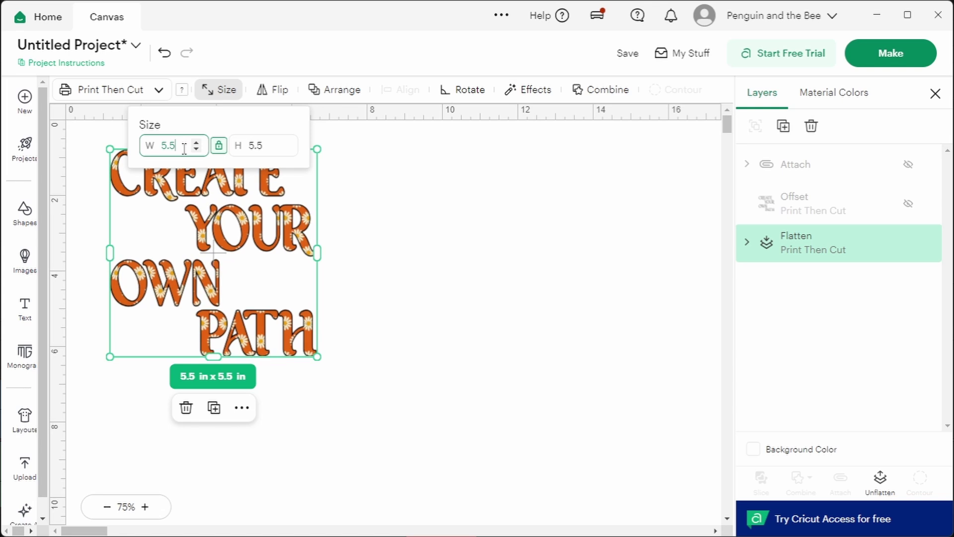
pyautogui.click(443, 187)
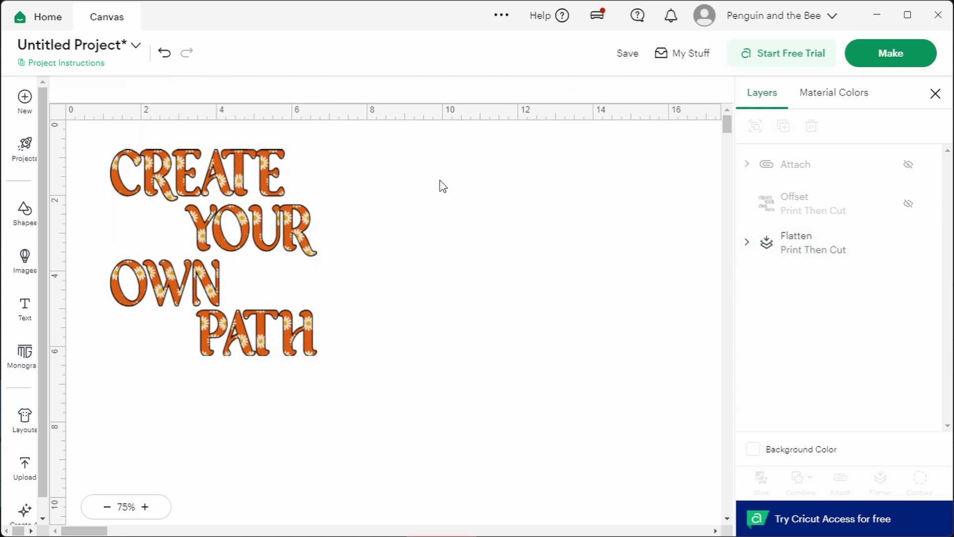
# Show the hidden lettering copy and reposition it beside the flattened design with a gap of about 2.5 in
pyautogui.click(909, 164)
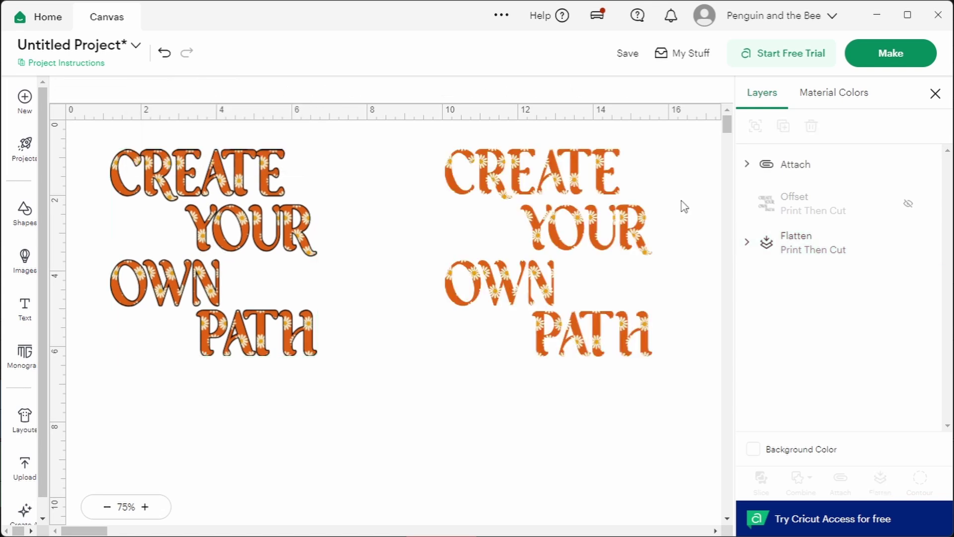
pyautogui.moveTo(636, 223); pyautogui.dragTo(524, 226)
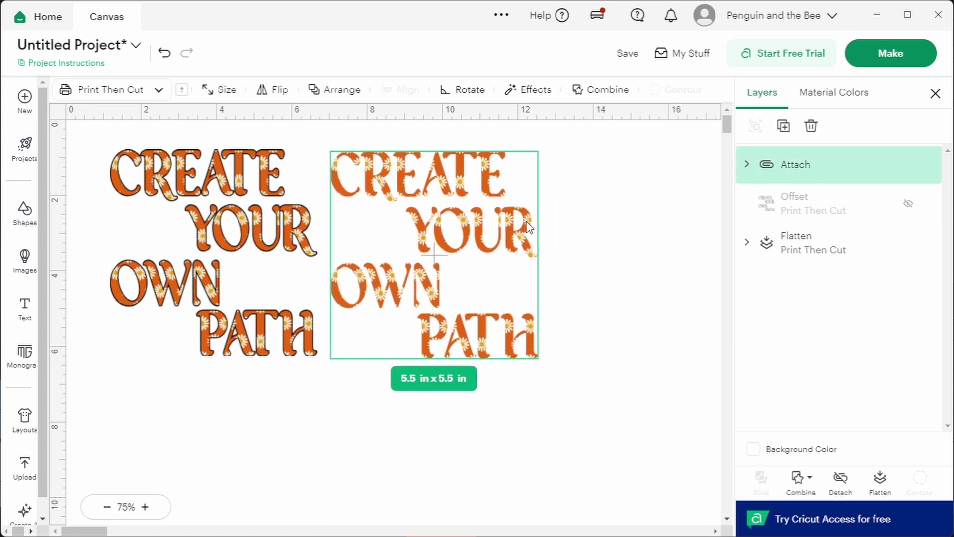
pyautogui.click(646, 215)
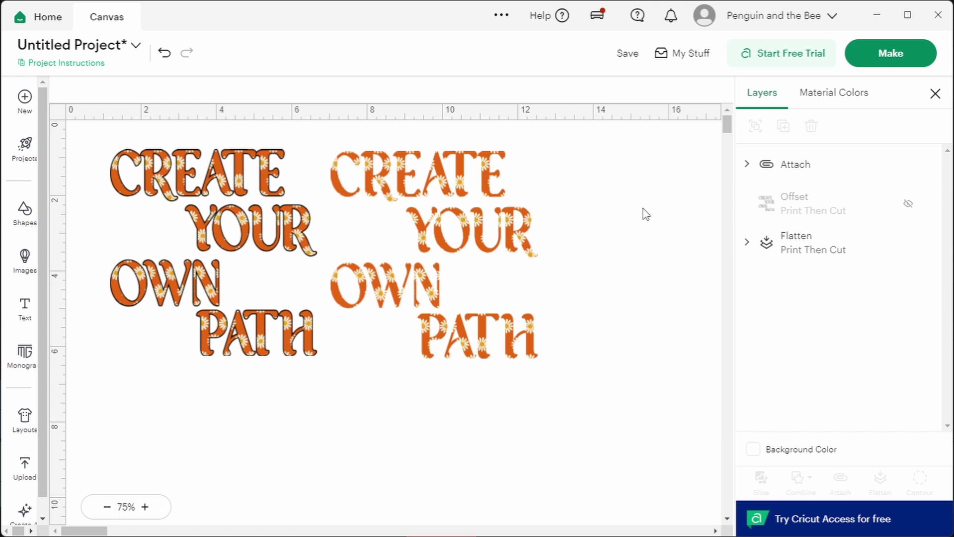
pyautogui.click(492, 200)
pyautogui.moveTo(492, 199); pyautogui.dragTo(575, 201)
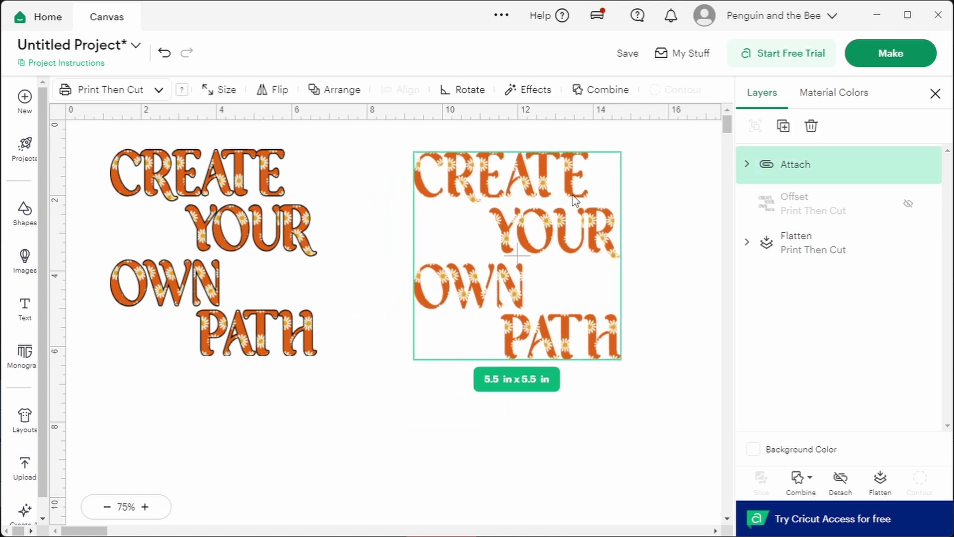
# Show the hidden black offset copy, move it onto the unflattened daisy lettering, and center-align the two
pyautogui.click(901, 207)
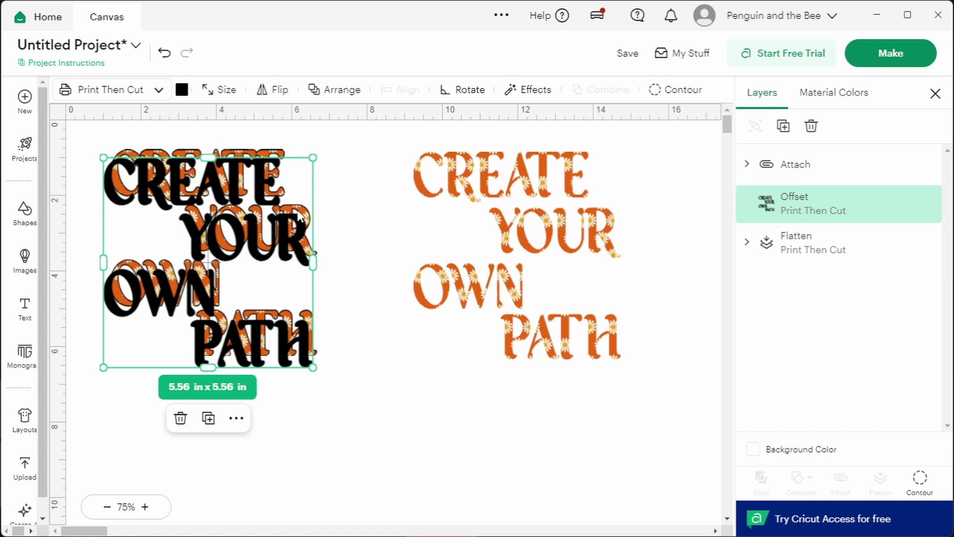
pyautogui.moveTo(302, 234); pyautogui.dragTo(629, 241)
pyautogui.moveTo(685, 152); pyautogui.dragTo(408, 381)
pyautogui.click(400, 89)
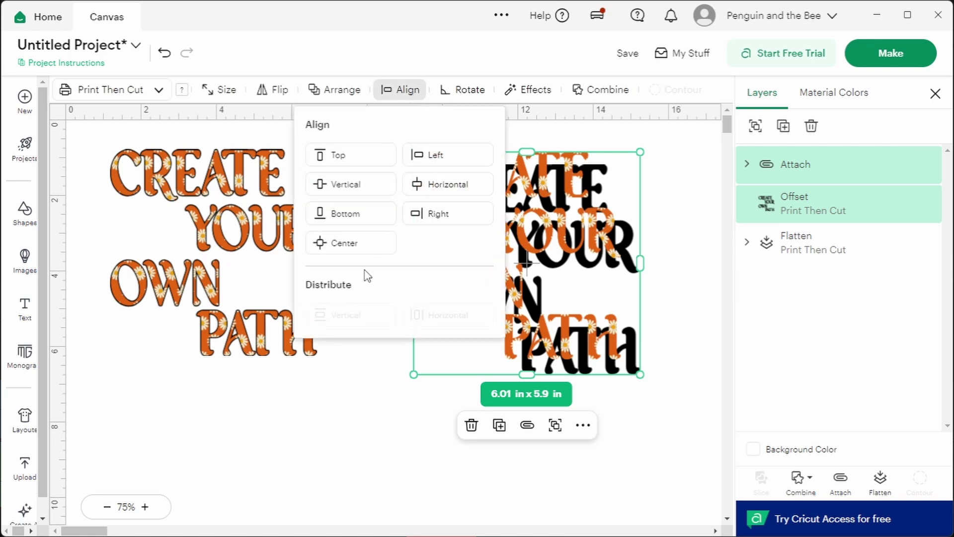
pyautogui.click(355, 247)
pyautogui.click(697, 231)
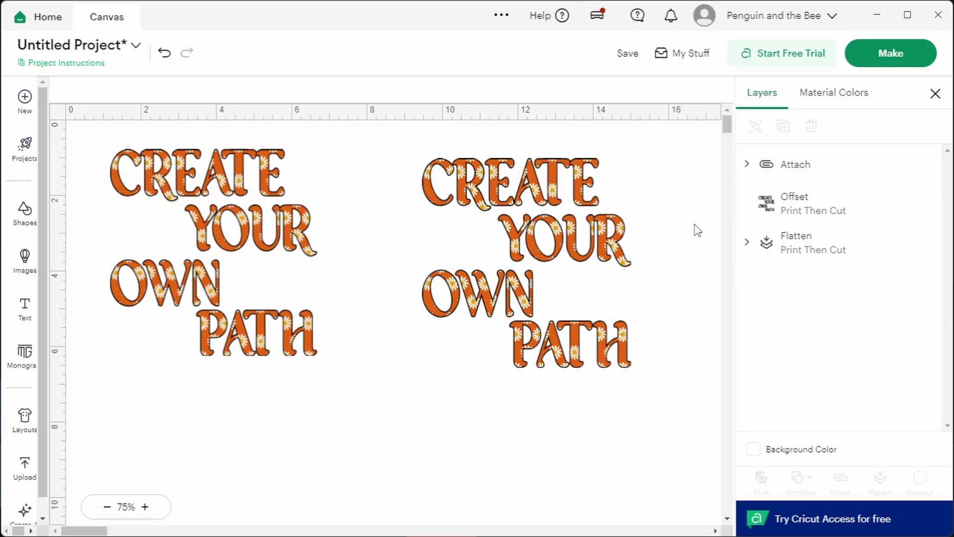
# Replace the daisy fill of the attached lettering group with the sunflower pattern
pyautogui.click(588, 204)
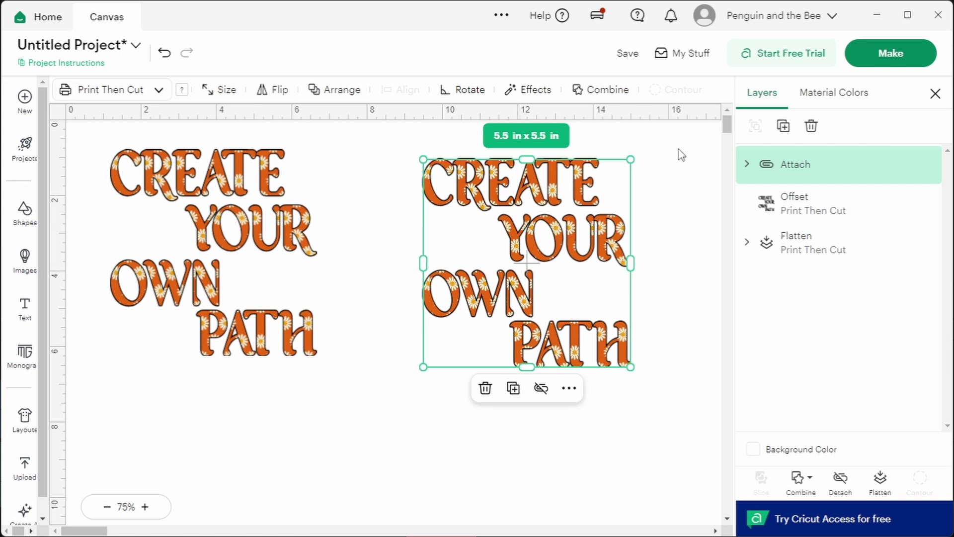
pyautogui.click(747, 164)
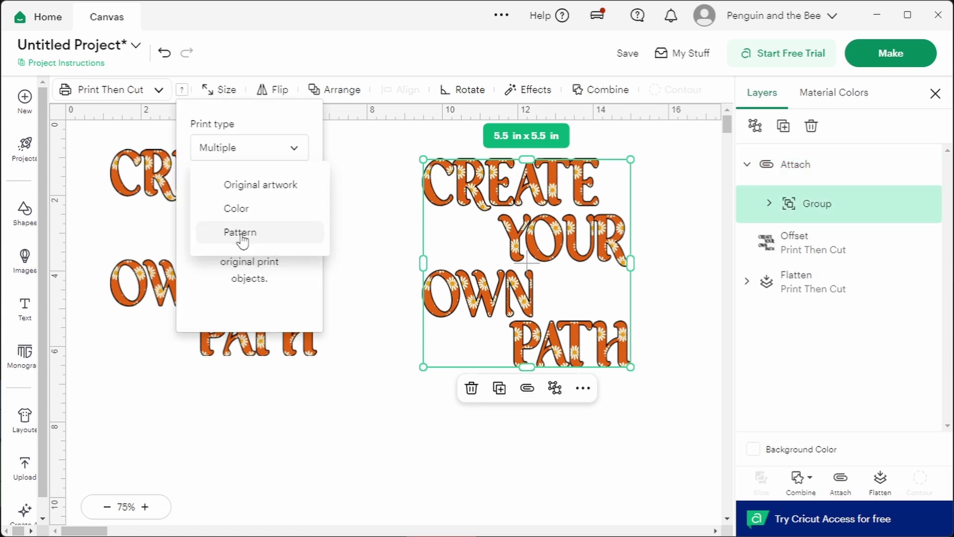
pyautogui.click(241, 233)
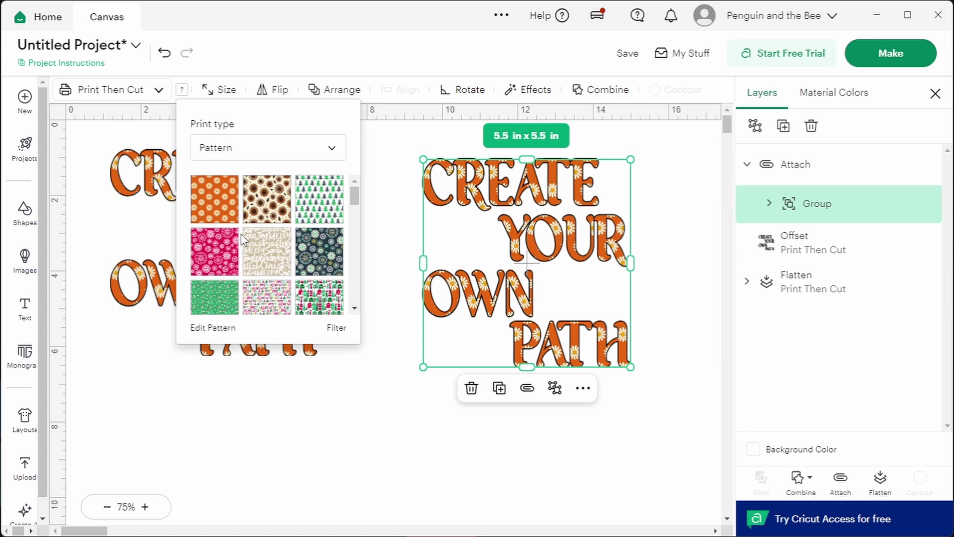
pyautogui.click(267, 195)
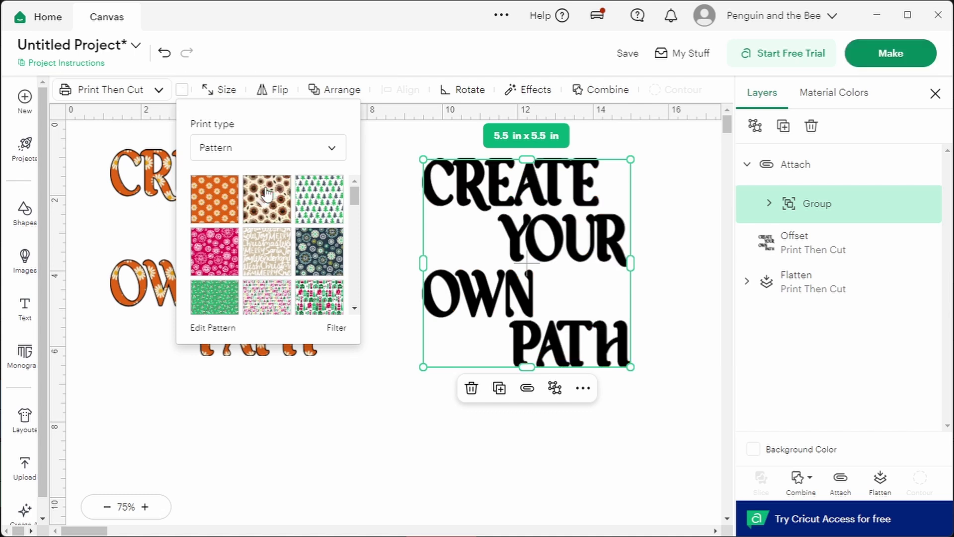
# Flatten the sunflower lettering together with its black offset into one Print Then Cut layer
pyautogui.click(465, 234)
pyautogui.click(880, 478)
pyautogui.click(673, 241)
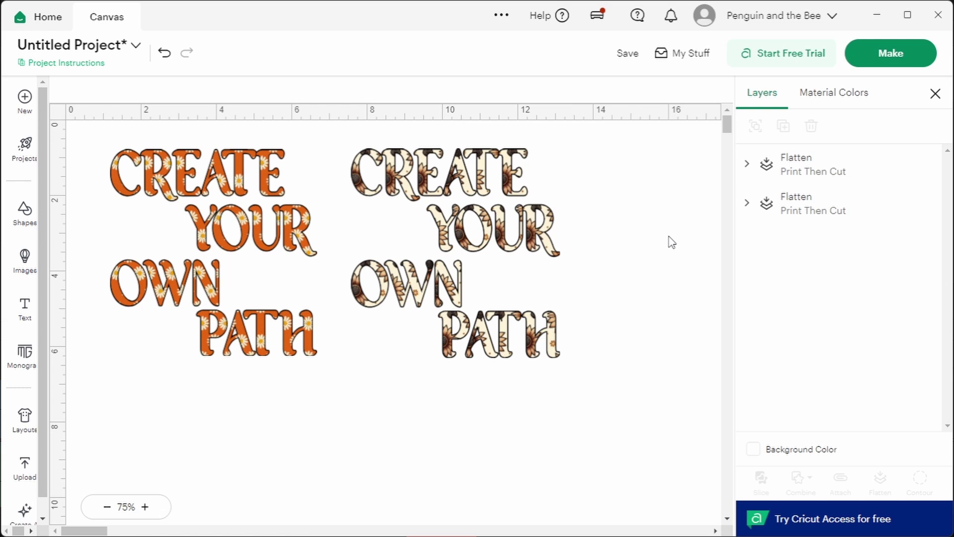
pyautogui.click(507, 192)
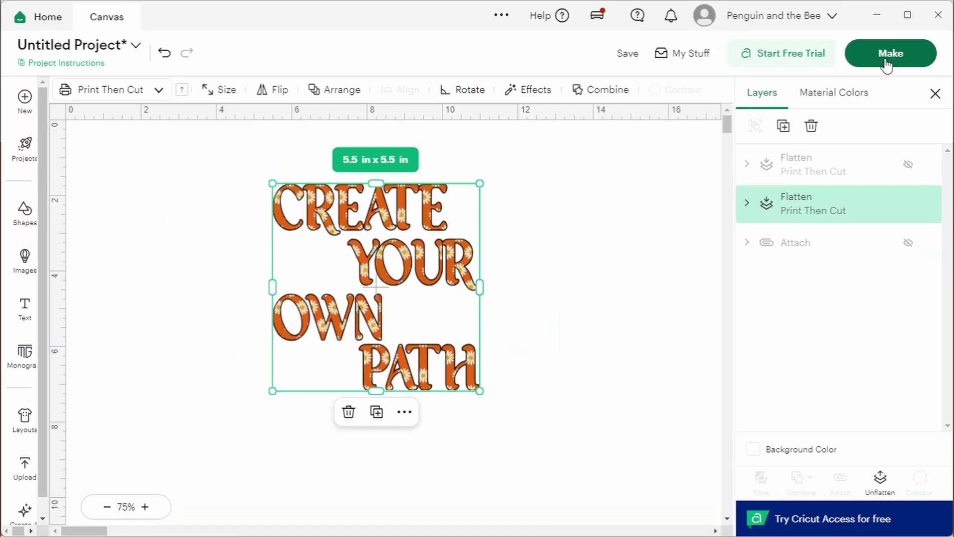
# Review the daisy design's placement on the 8.3 in x 11.7 in mat and preview its printed registration marks
pyautogui.click(886, 63)
pyautogui.scroll(-3, 635, 260)
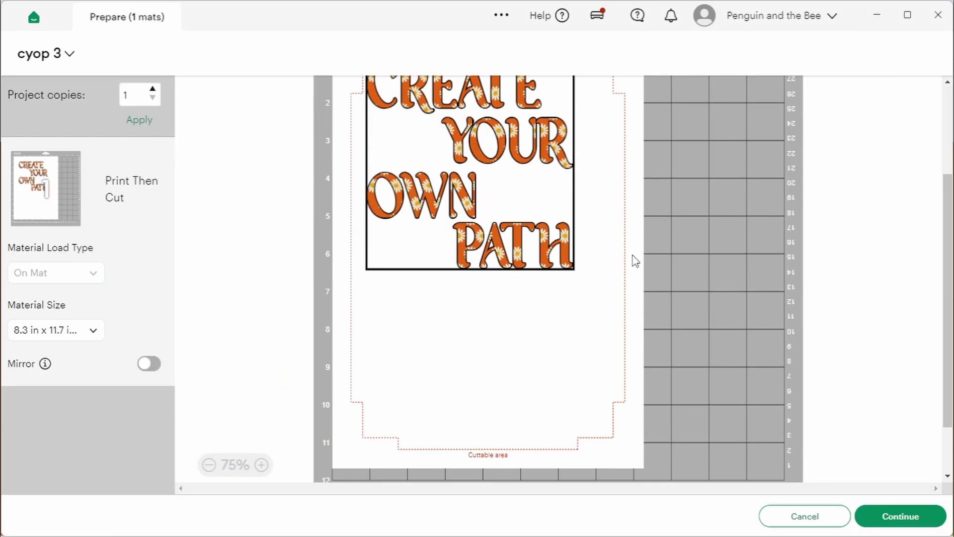
pyautogui.scroll(3, 635, 260)
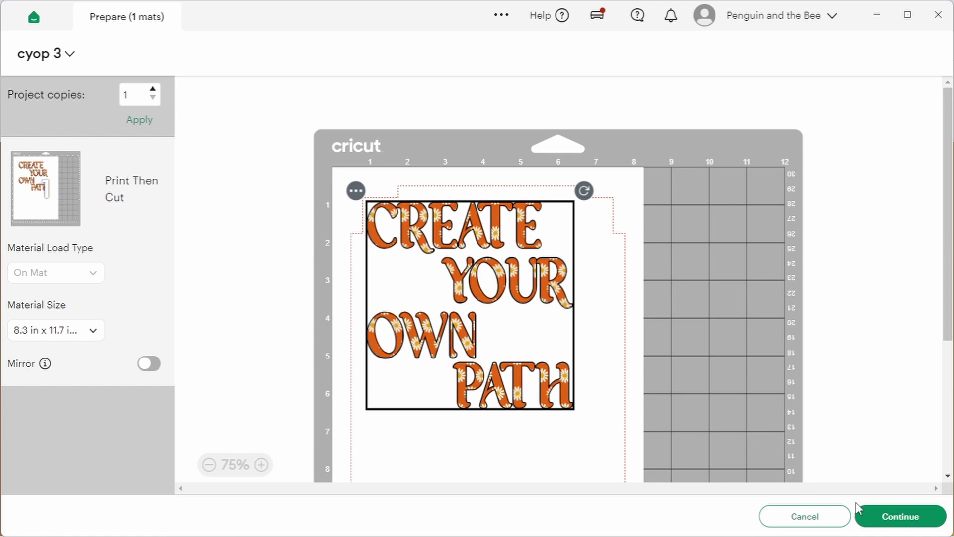
pyautogui.click(877, 515)
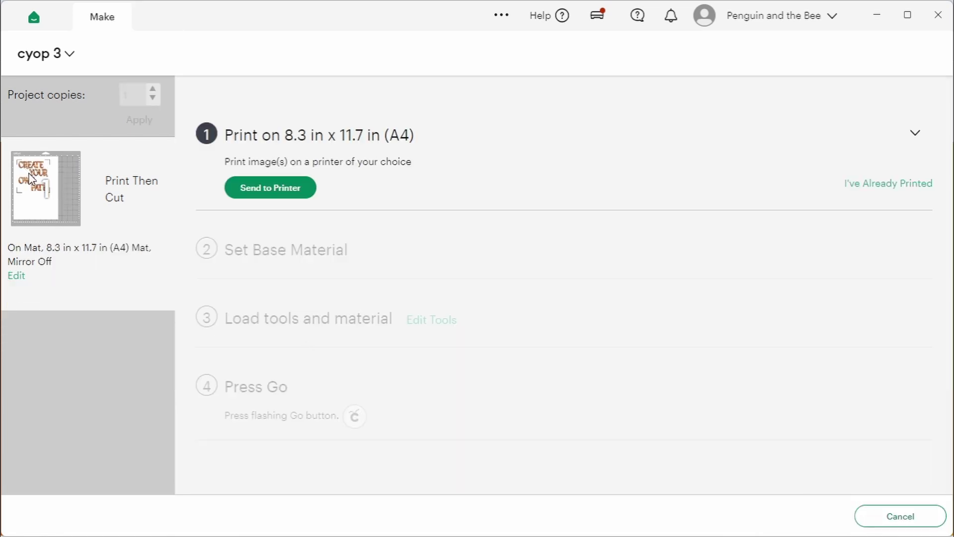
pyautogui.moveTo(35, 189)
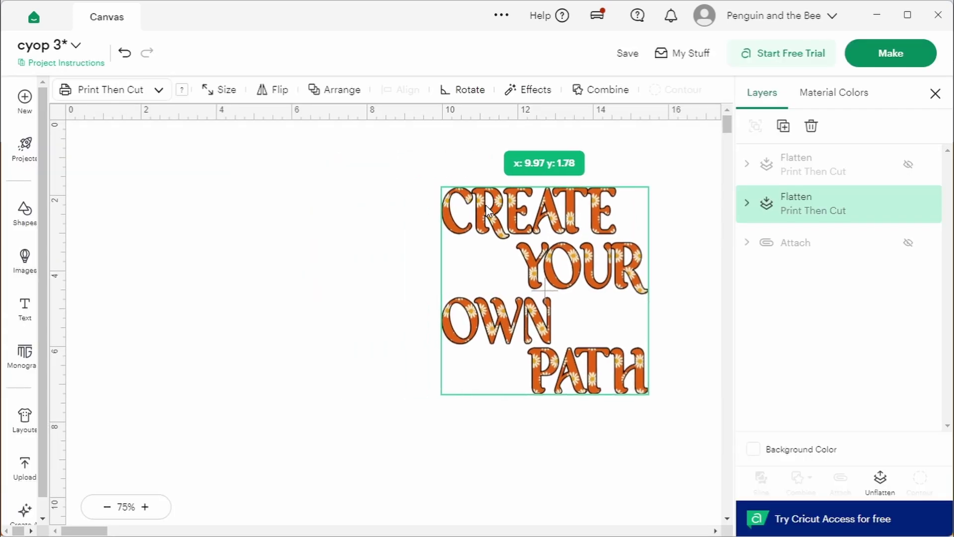
# Move the daisy design aside and insert a basic square shape on the canvas
pyautogui.moveTo(448, 214); pyautogui.dragTo(485, 207)
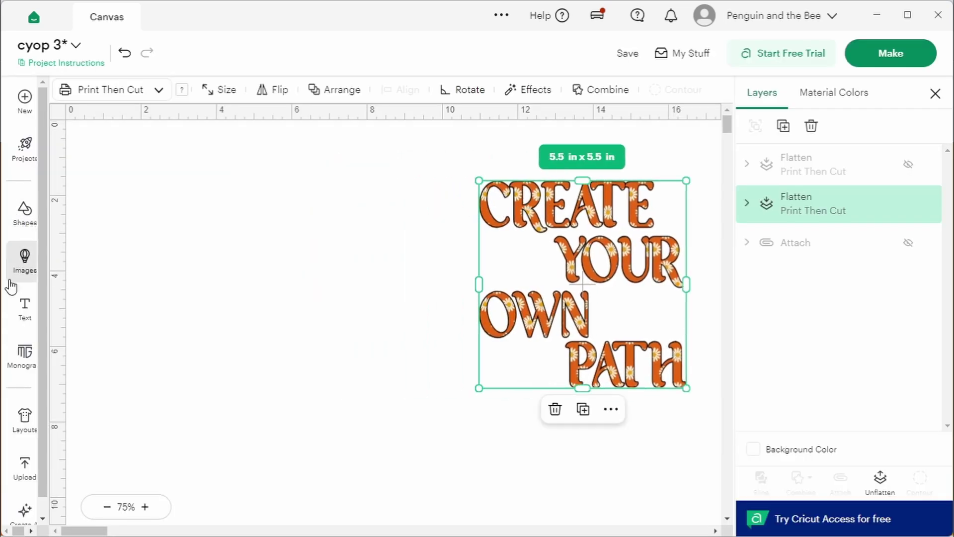
pyautogui.click(24, 217)
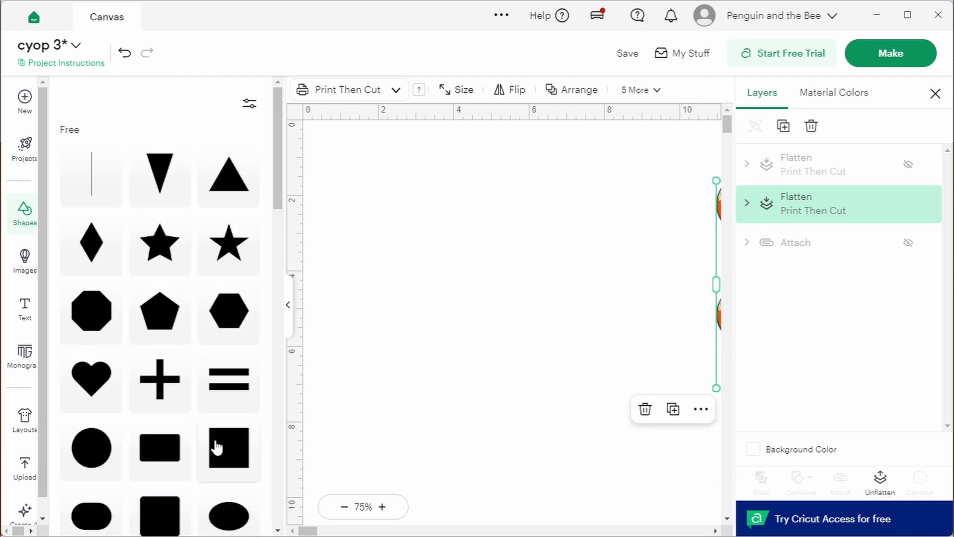
pyautogui.click(217, 447)
pyautogui.click(288, 310)
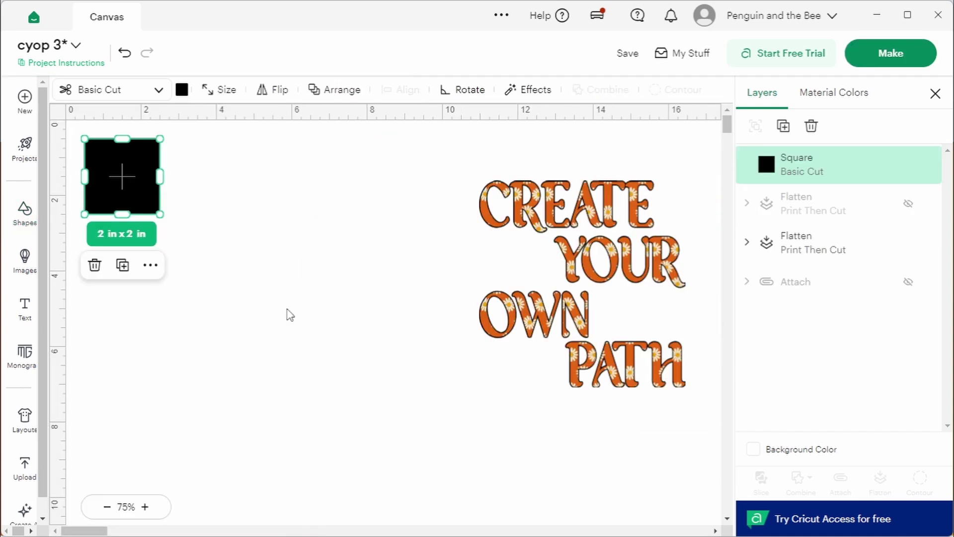
# Set the square's size to 6 in by 6 in with the proportions locked
pyautogui.click(207, 90)
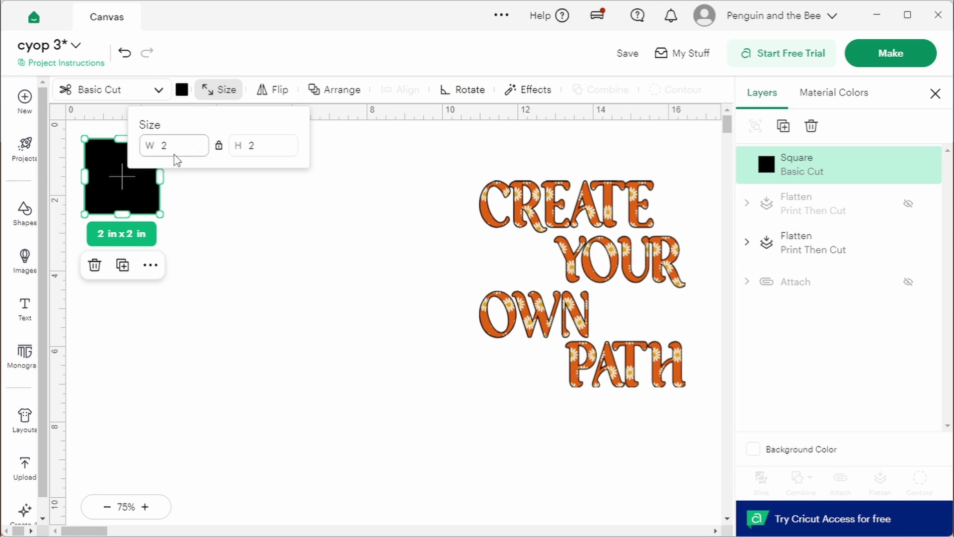
pyautogui.write('6')
pyautogui.press('Return')
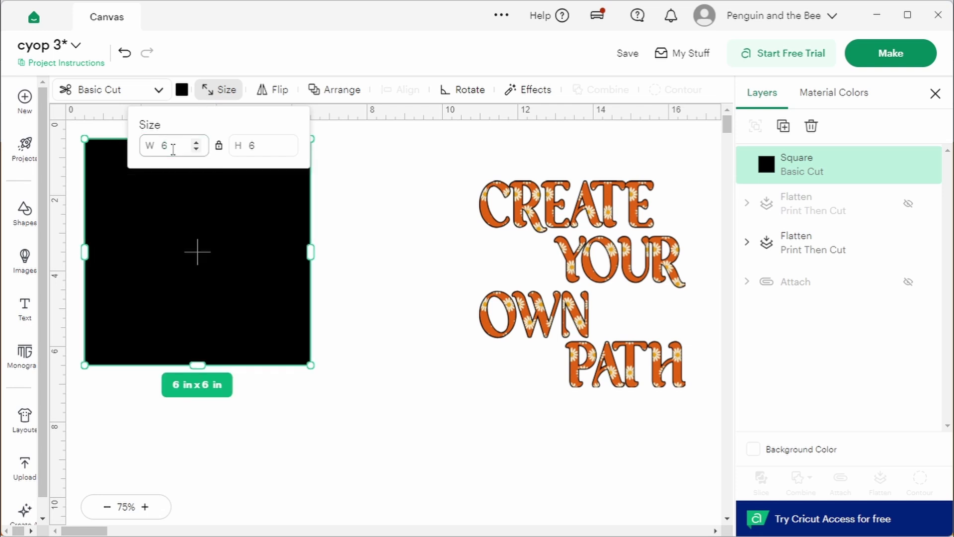
pyautogui.click(388, 229)
pyautogui.click(258, 169)
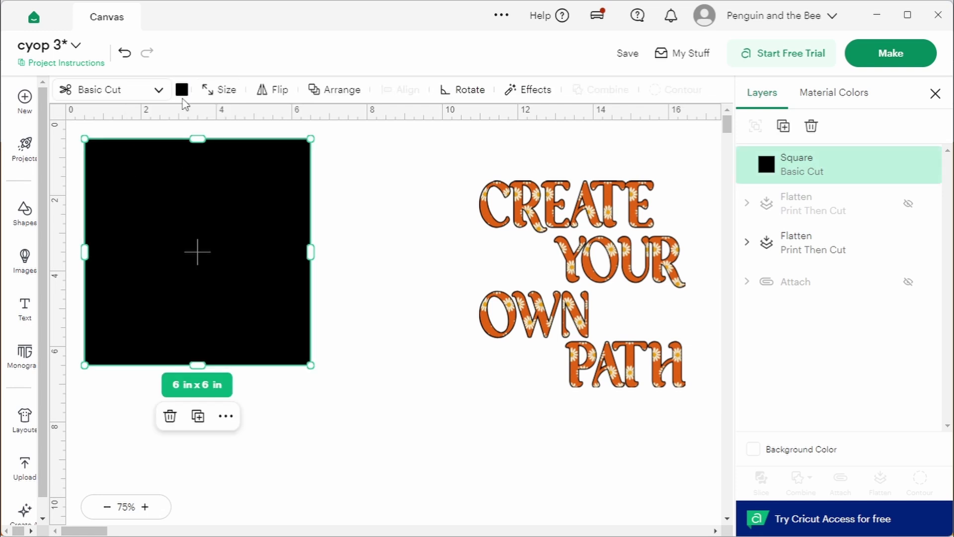
# Recolor the square white and move it closer to the daisy lettering
pyautogui.click(182, 89)
pyautogui.click(198, 228)
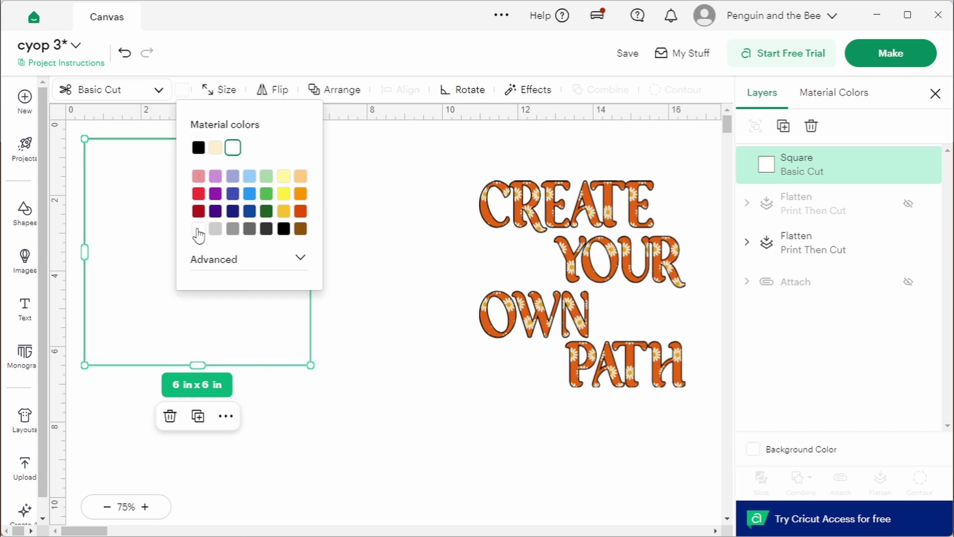
pyautogui.click(389, 248)
pyautogui.click(241, 239)
pyautogui.moveTo(240, 239); pyautogui.dragTo(319, 272)
# Reorder the layers so the white square sits directly below the visible flattened daisy design
pyautogui.click(617, 204)
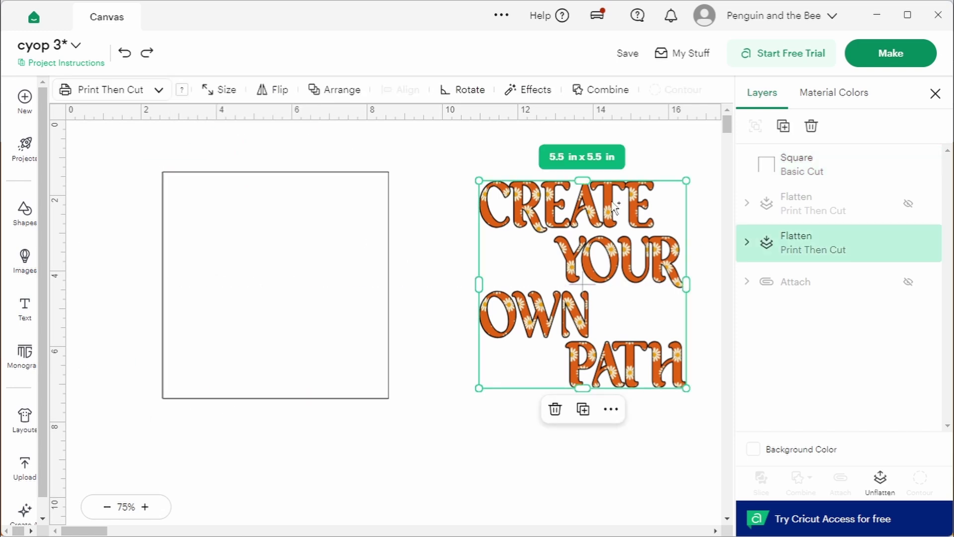
pyautogui.click(828, 164)
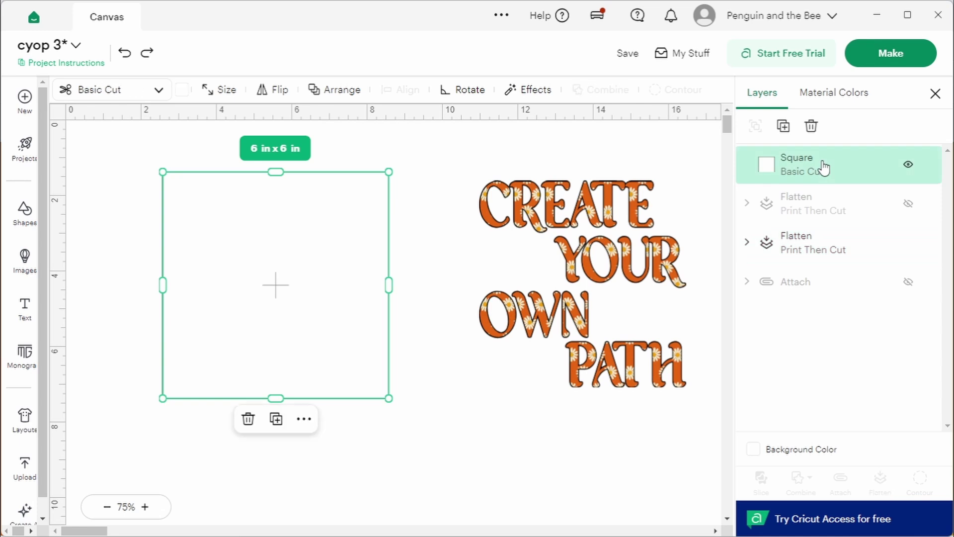
pyautogui.moveTo(807, 171); pyautogui.dragTo(806, 267)
pyautogui.click(405, 152)
pyautogui.click(353, 207)
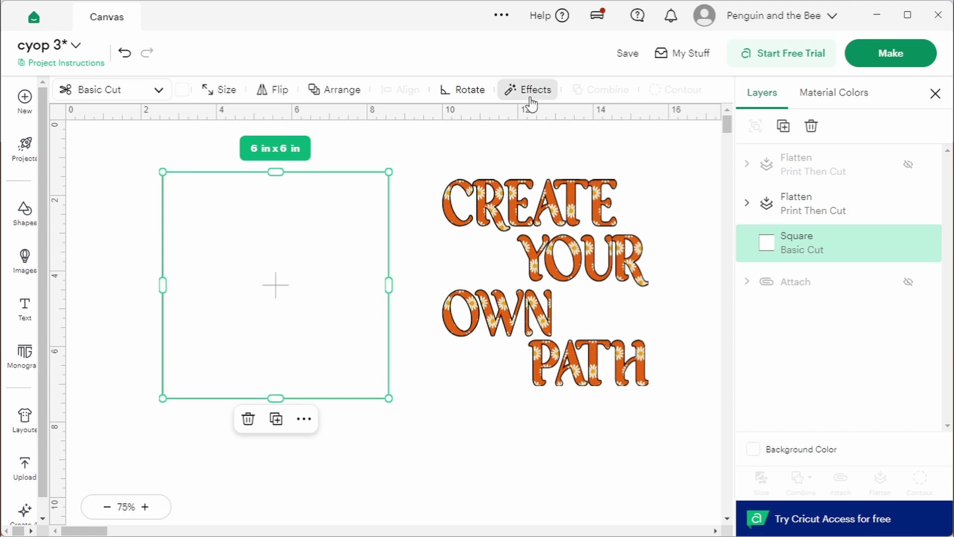
# Add a 0.03 in offset with rounded corners around the white square
pyautogui.click(530, 99)
pyautogui.click(519, 130)
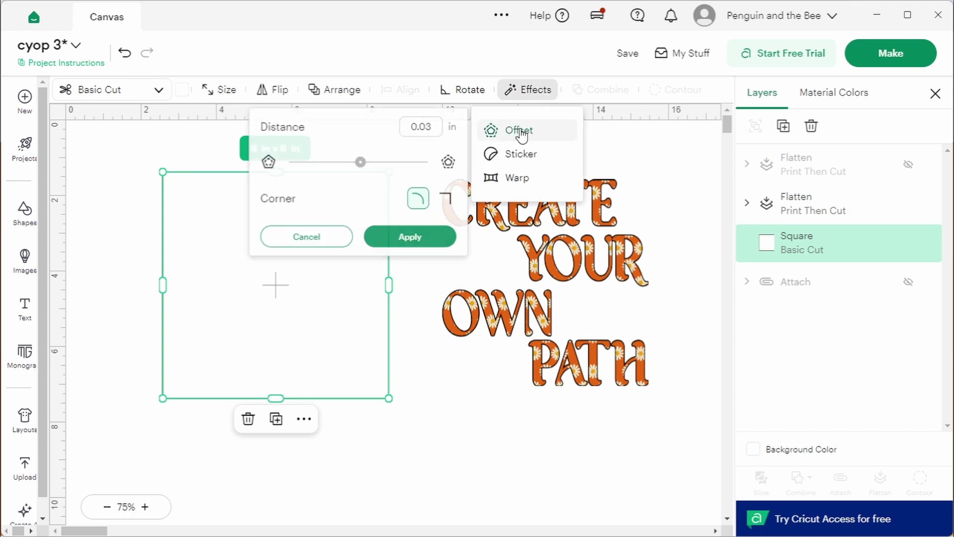
pyautogui.click(419, 241)
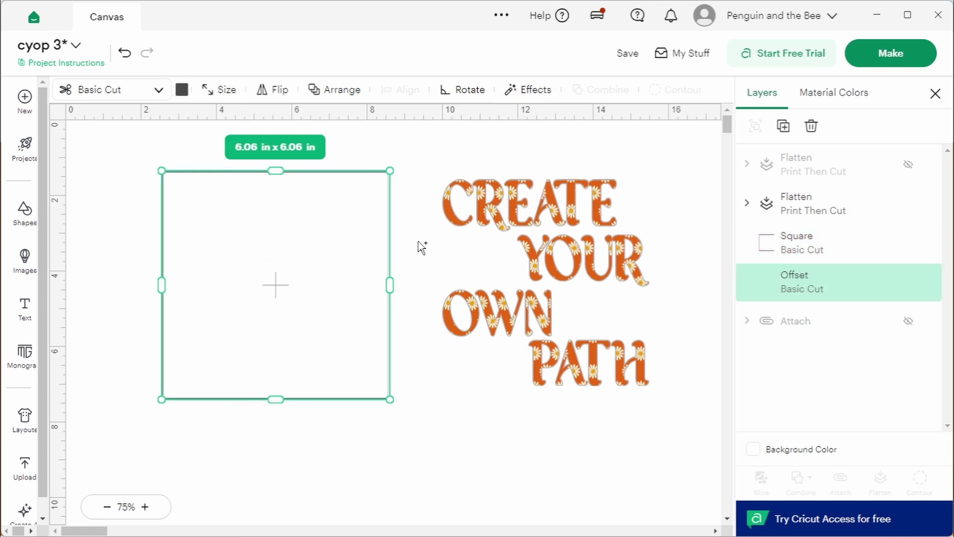
pyautogui.click(235, 125)
pyautogui.click(811, 301)
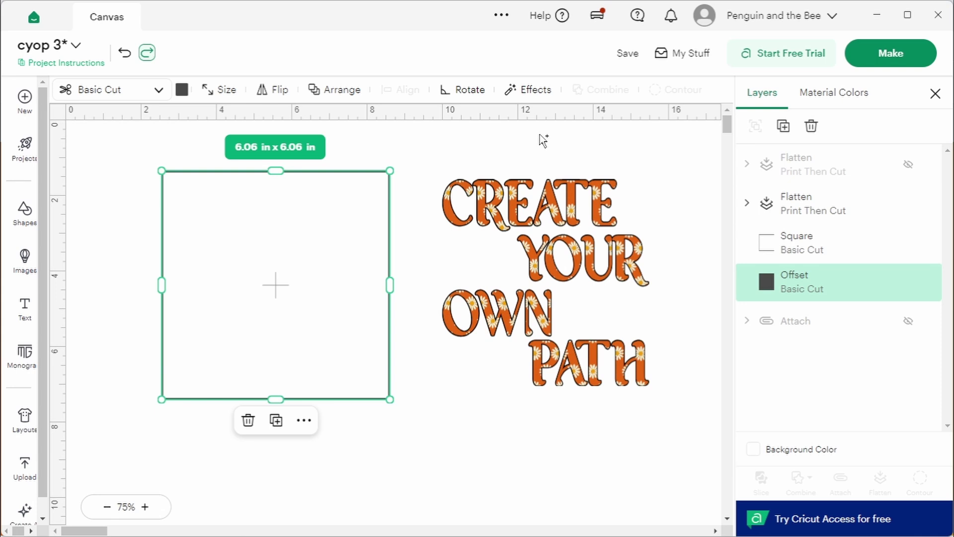
# Center-align the visible daisy design, the white square and the square's offset with one another
pyautogui.click(791, 198)
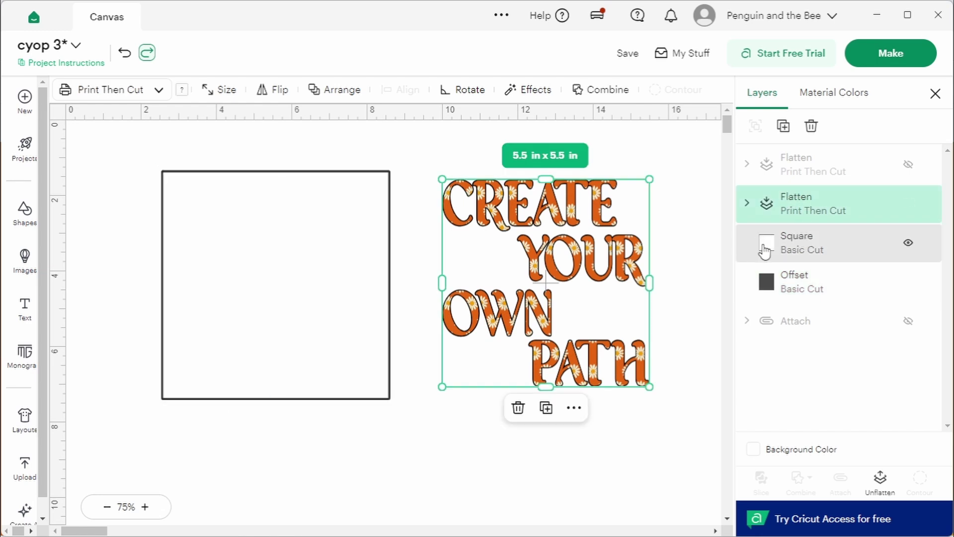
pyautogui.keyDown('shift'); pyautogui.click(764, 246); pyautogui.keyUp('shift')
pyautogui.keyDown('shift'); pyautogui.click(768, 281); pyautogui.keyUp('shift')
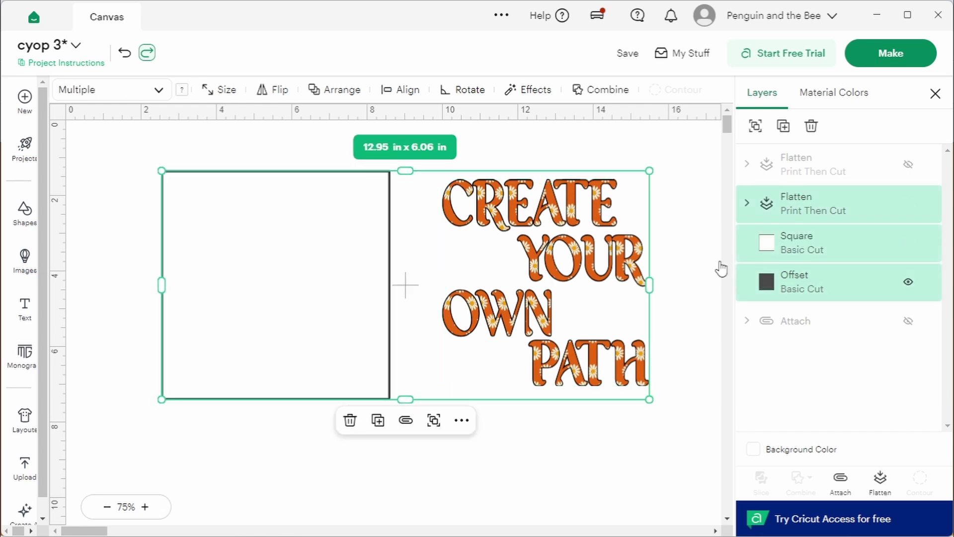
pyautogui.click(399, 90)
pyautogui.click(366, 246)
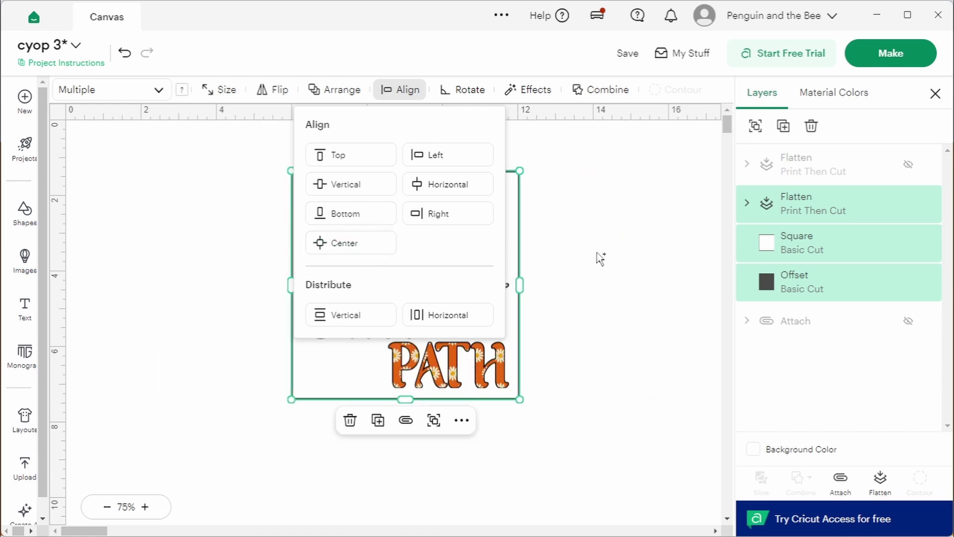
pyautogui.click(613, 253)
# Flatten the daisy design, the white square and its offset into one Print Then Cut layer
pyautogui.click(795, 204)
pyautogui.keyDown('shift'); pyautogui.click(775, 244); pyautogui.keyUp('shift')
pyautogui.keyDown('shift'); pyautogui.click(768, 281); pyautogui.keyUp('shift')
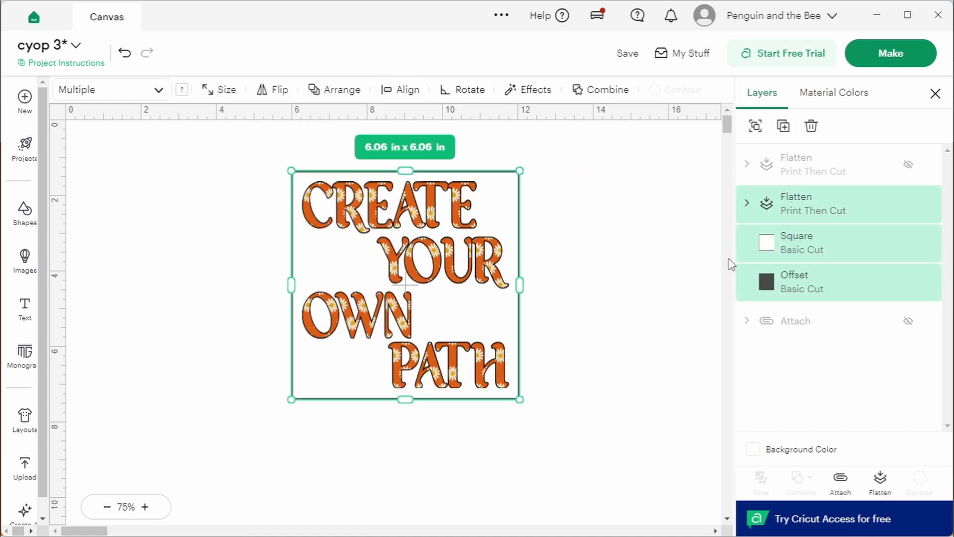
pyautogui.click(880, 478)
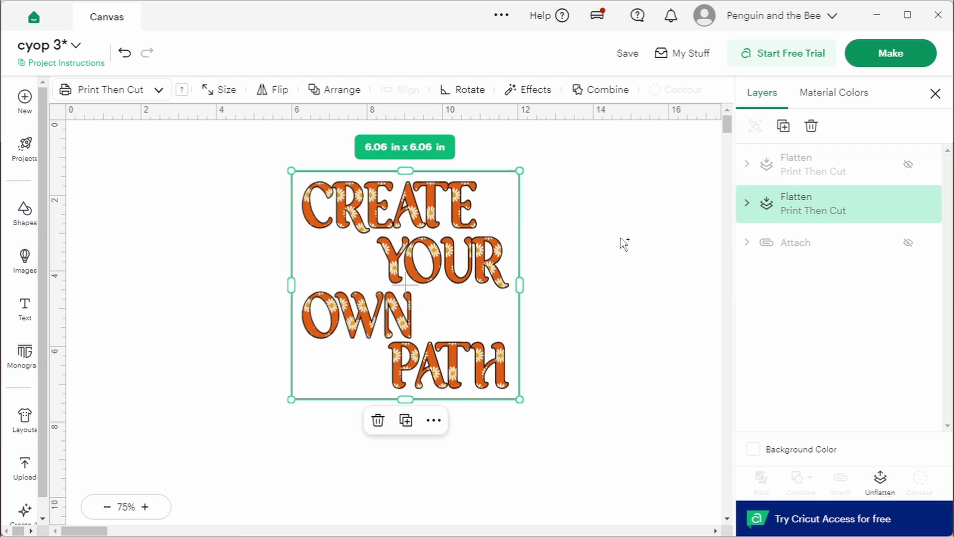
pyautogui.click(625, 244)
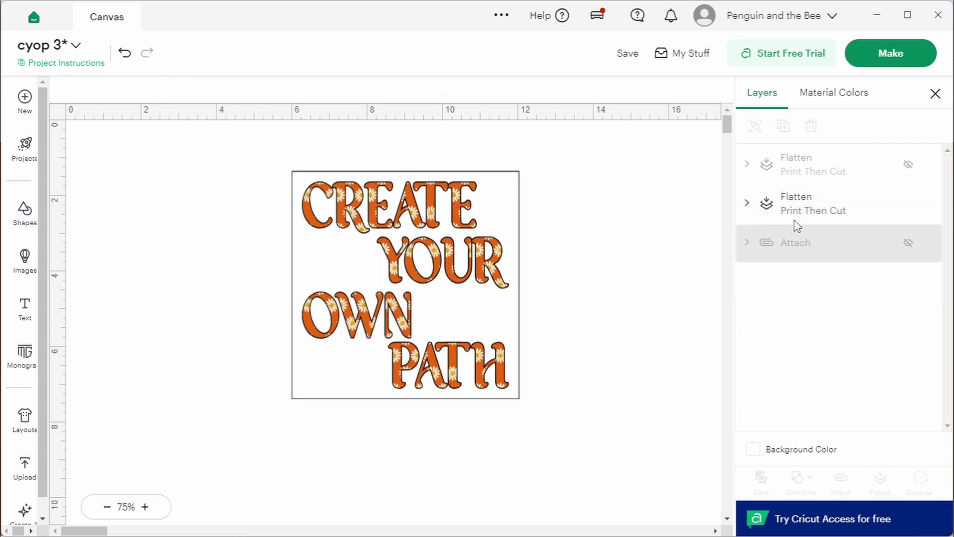
# Check the framed daisy design's mat placement, preview its registration marks on the A4 sheet, and cancel the cut
pyautogui.click(813, 209)
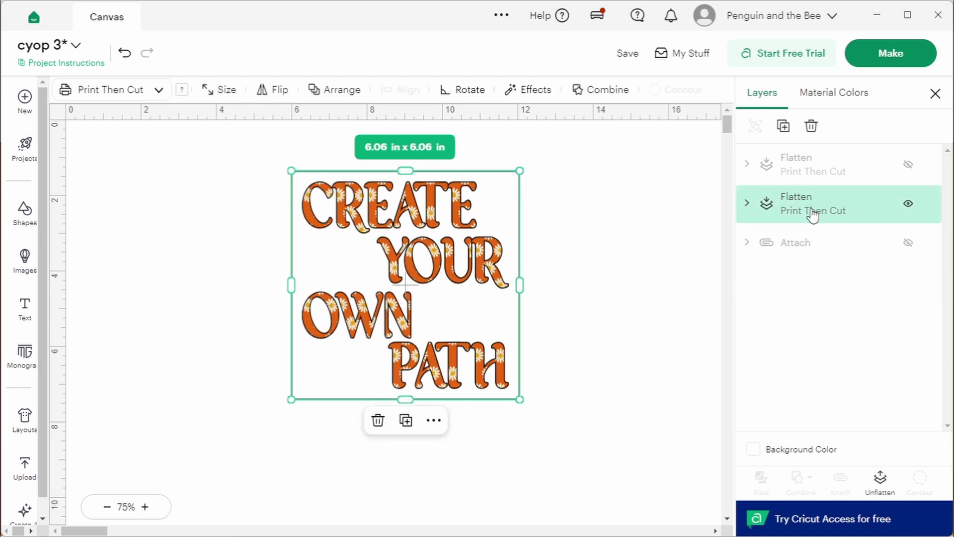
pyautogui.click(894, 65)
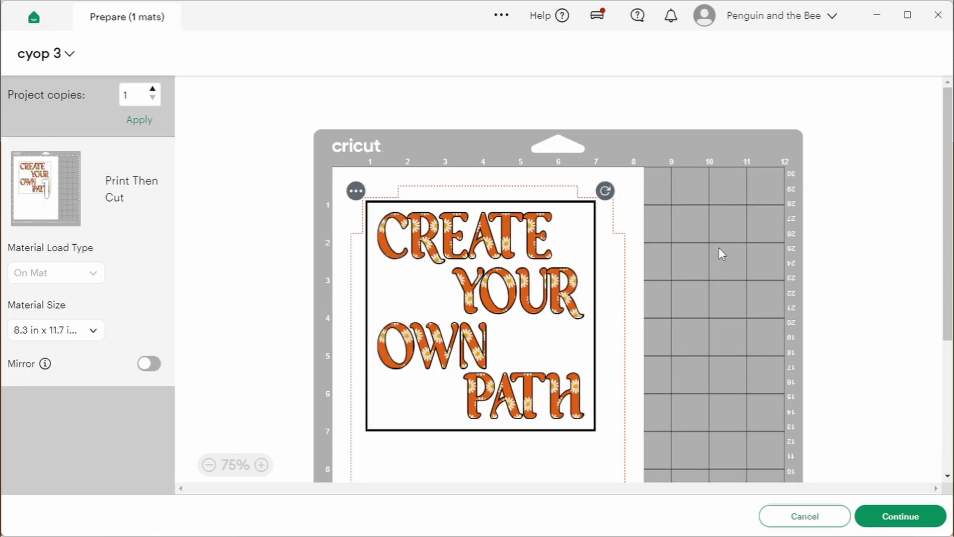
pyautogui.scroll(-3, 644, 296)
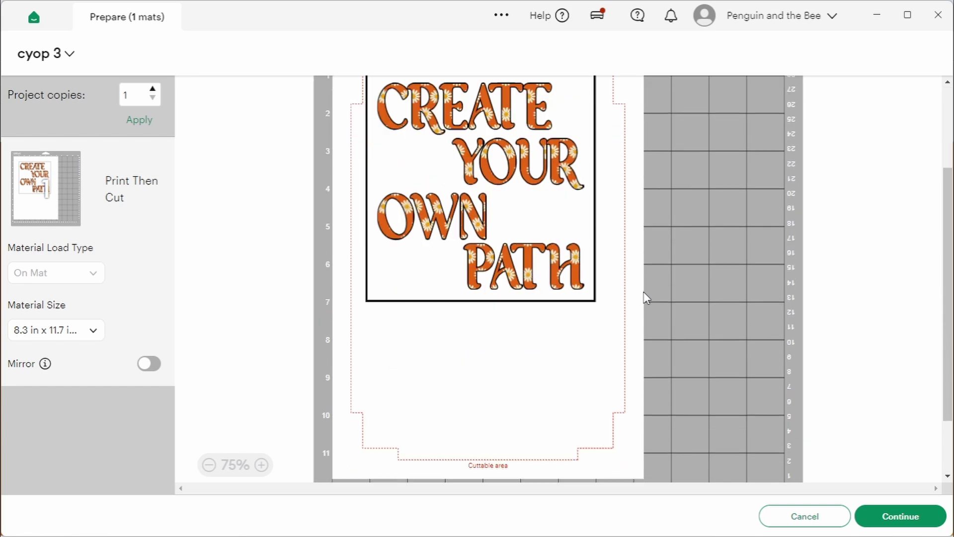
pyautogui.scroll(1, 680, 270)
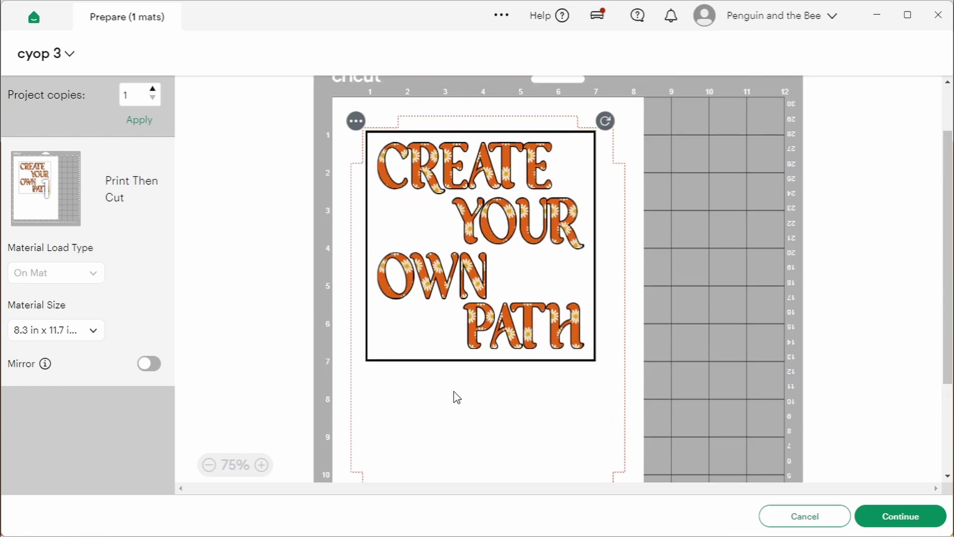
pyautogui.click(911, 515)
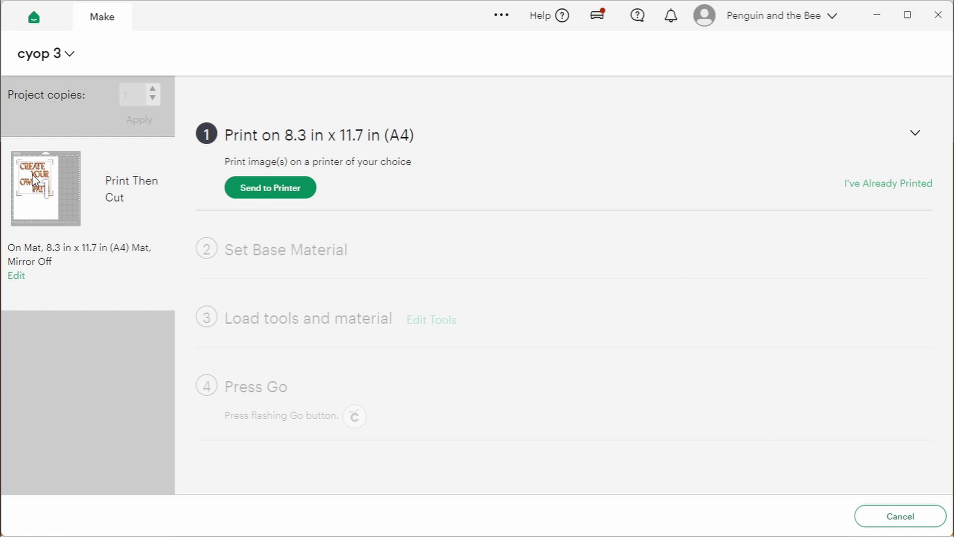
pyautogui.moveTo(34, 180)
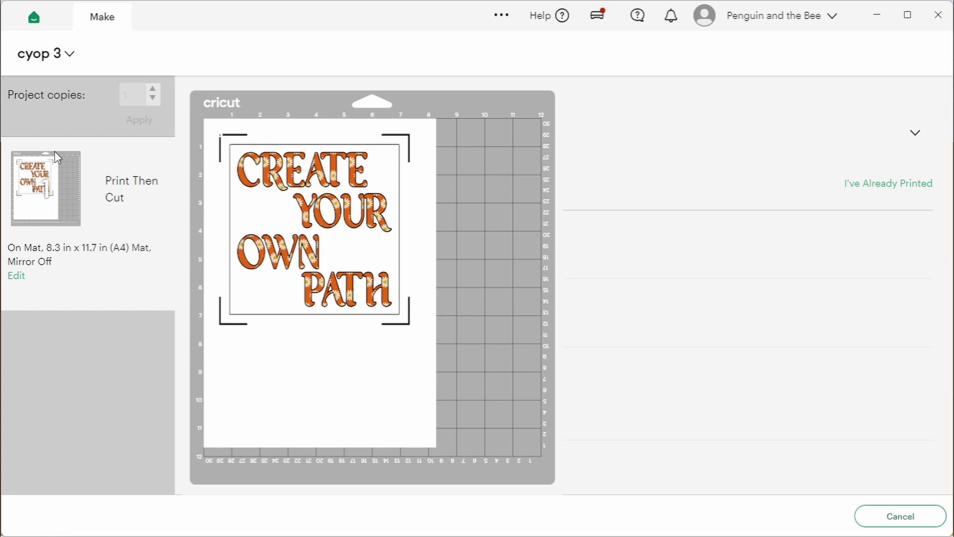
pyautogui.click(884, 518)
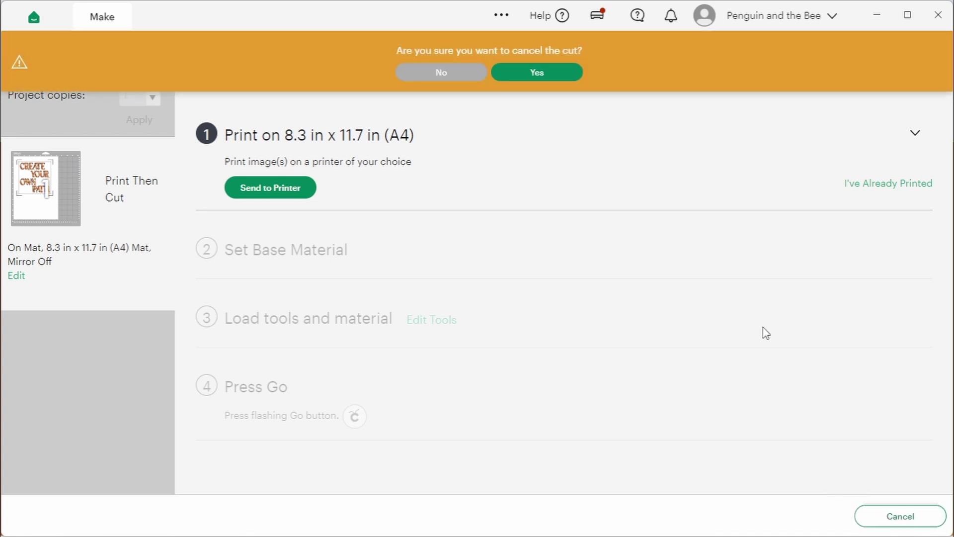
pyautogui.click(526, 73)
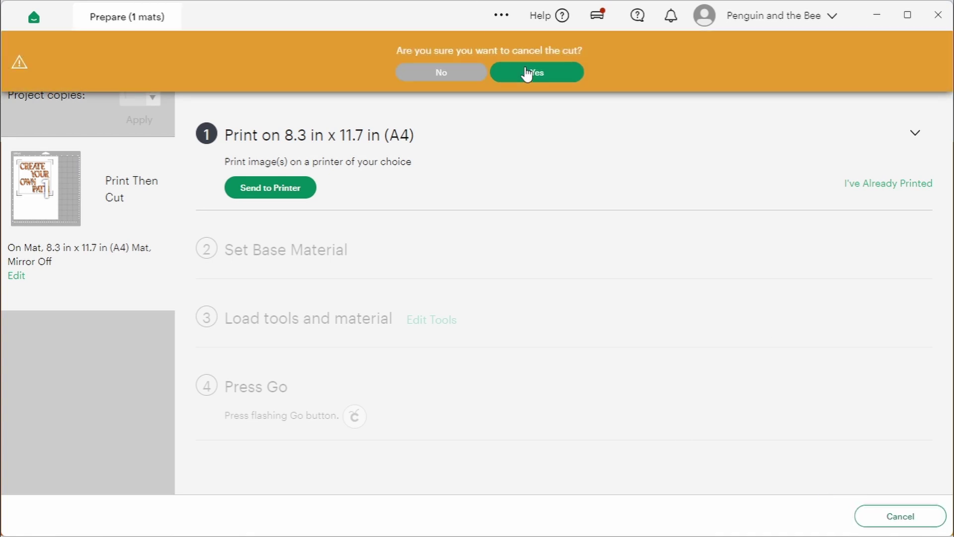